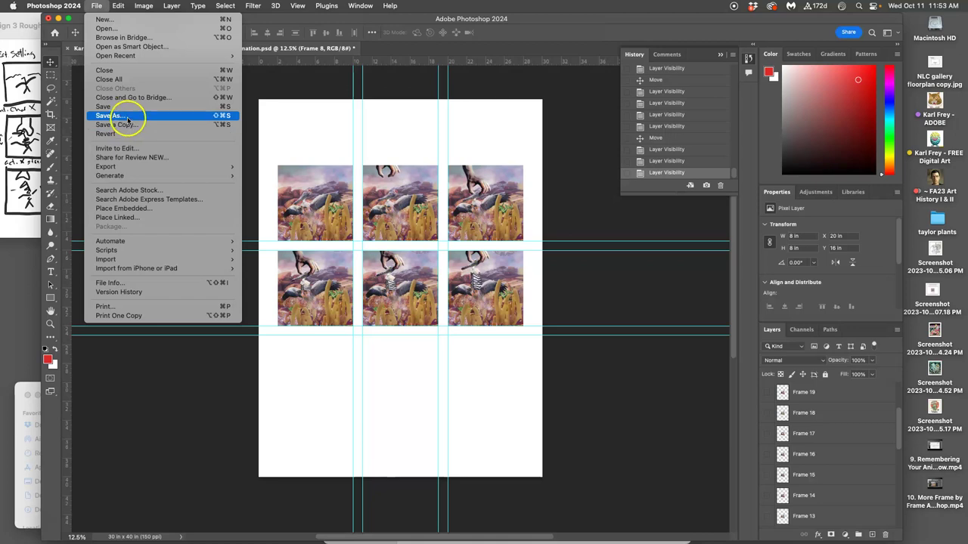
Save the document as a new Photoshop file in the Assign 3 folder, replacing STAGE with REFINED STORYBOARD in its name
left_click(127, 116)
left_click(460, 160)
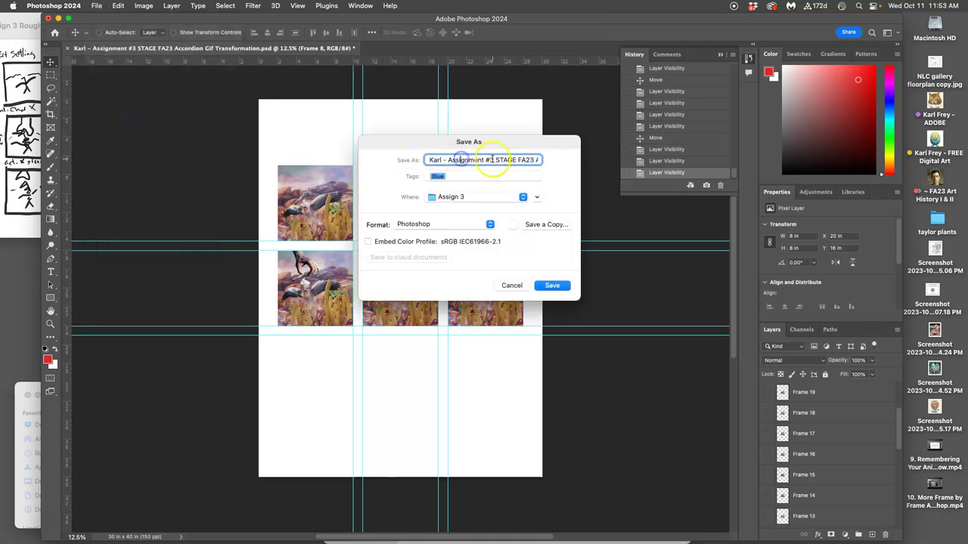
left_click_drag(495, 177, 492, 171)
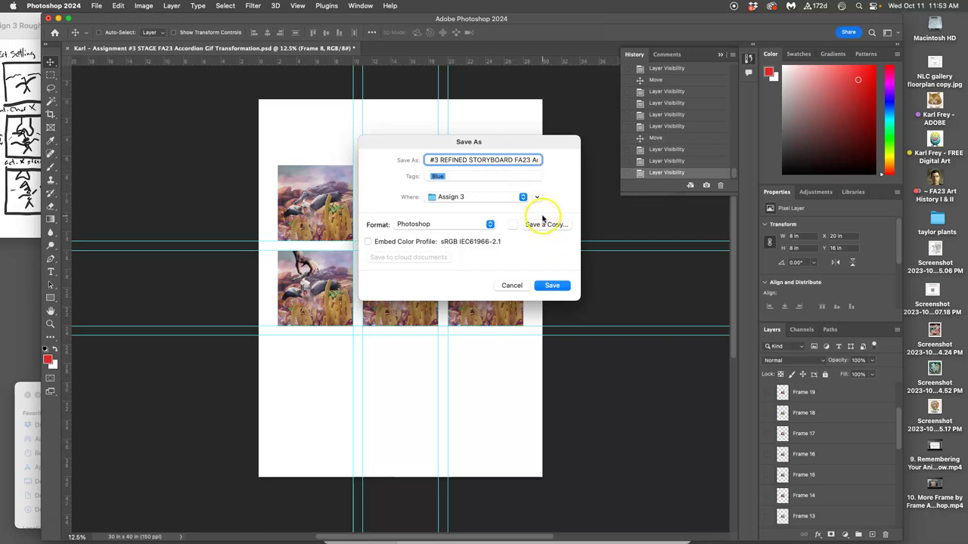
left_click(552, 285)
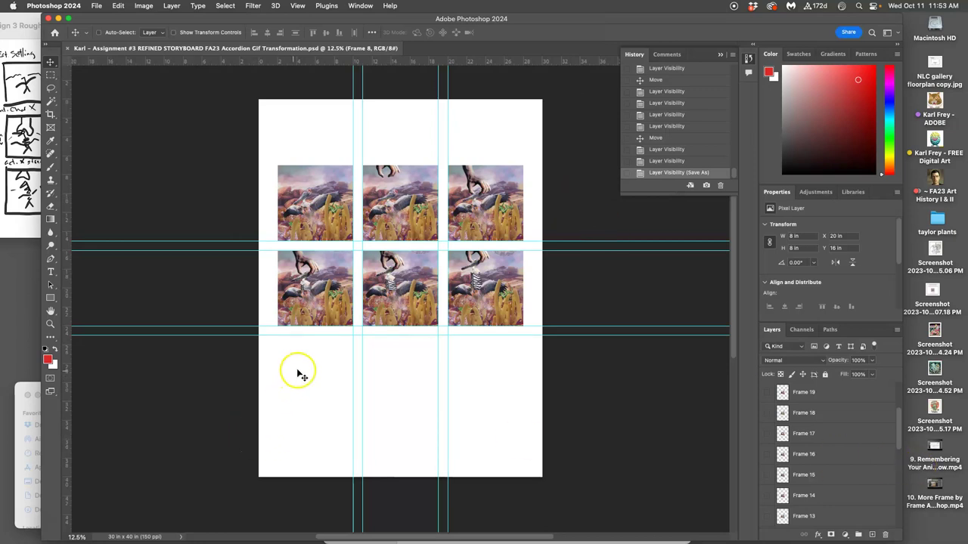
Check the rough storyboard, then show the Frame 9 layer and place it in the third row's first column
left_click(26, 205)
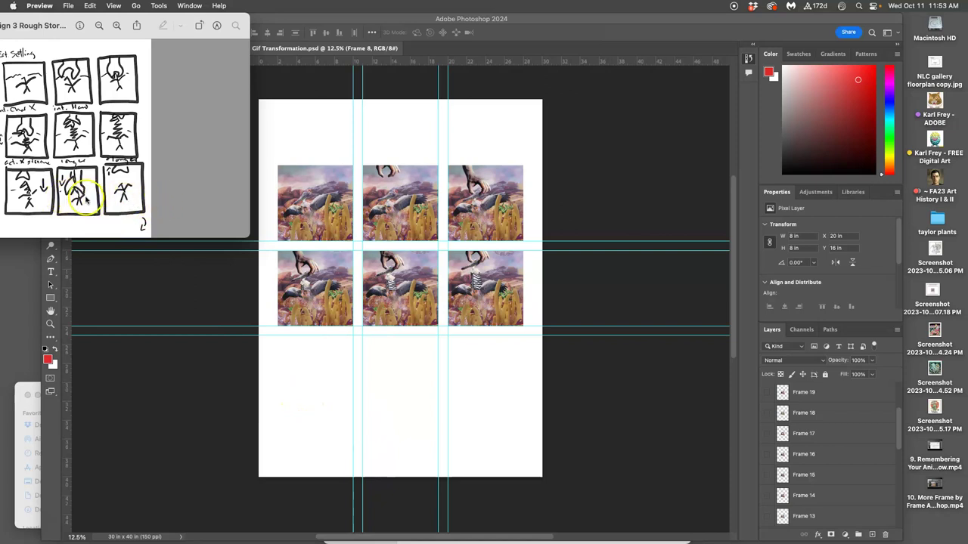
left_click(338, 368)
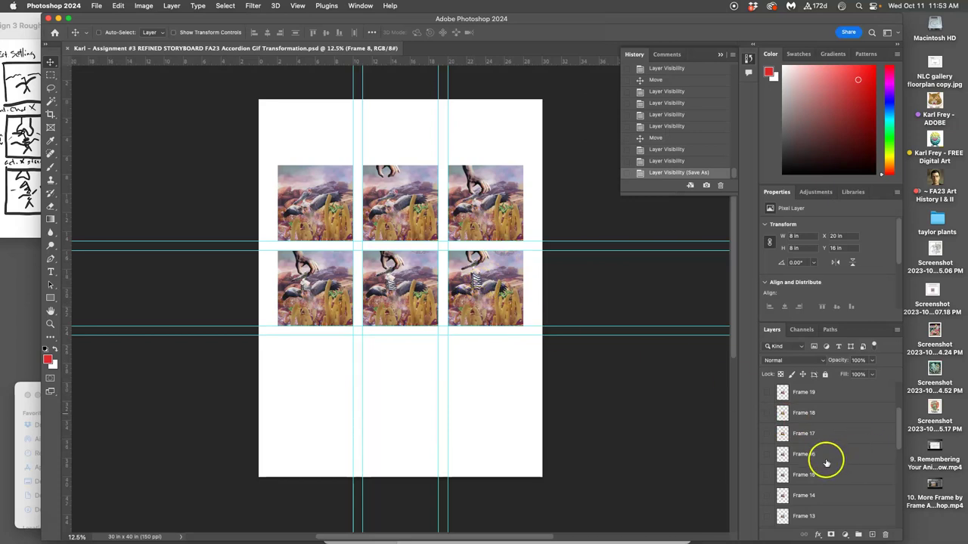
scroll(827, 458, "down", 4)
left_click(767, 484)
left_click(767, 484)
left_click(767, 486)
left_click(807, 484)
left_click_drag(385, 277, 307, 375)
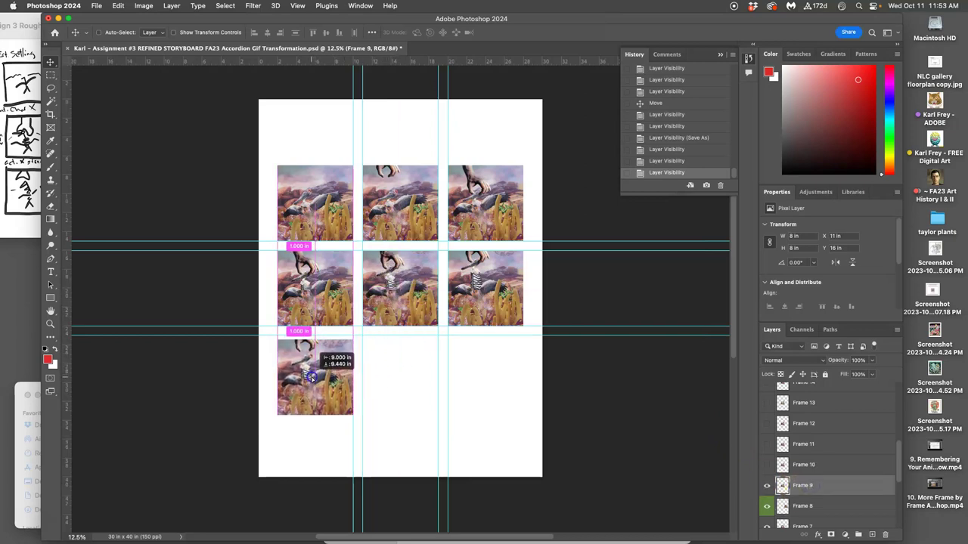
Show the Frame 10 layer and place it in the third row's middle column
left_click(767, 465)
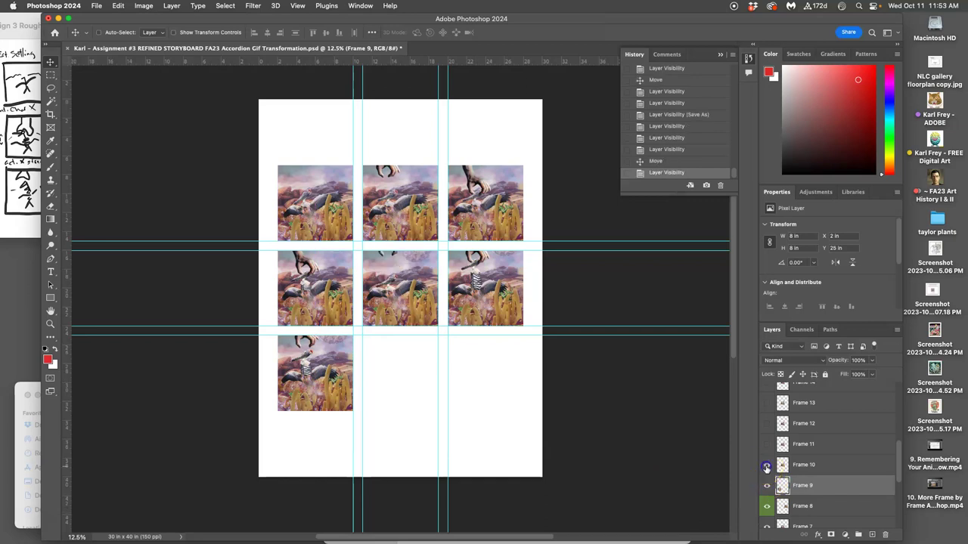
mouse_move(767, 469)
left_mouse_down()
mouse_move(771, 458)
mouse_move(794, 459)
left_mouse_up()
left_click(796, 464)
left_click_drag(417, 298, 422, 387)
Compare Frames 11 and 12 by toggling their visibility, and place Frame 11 in the third row's last column
left_click(768, 424)
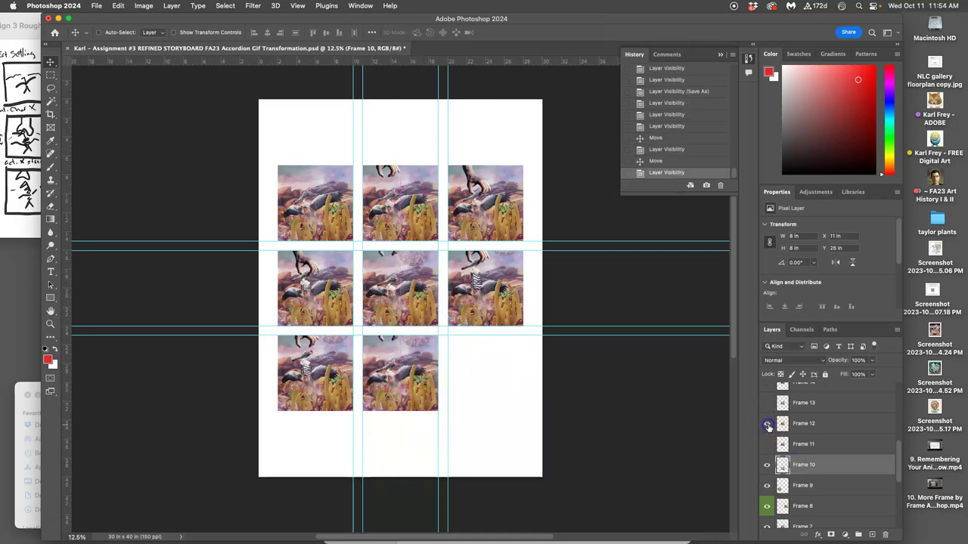
left_click(768, 425)
left_click(767, 425)
left_click(768, 426)
left_click(768, 427)
left_click(768, 434)
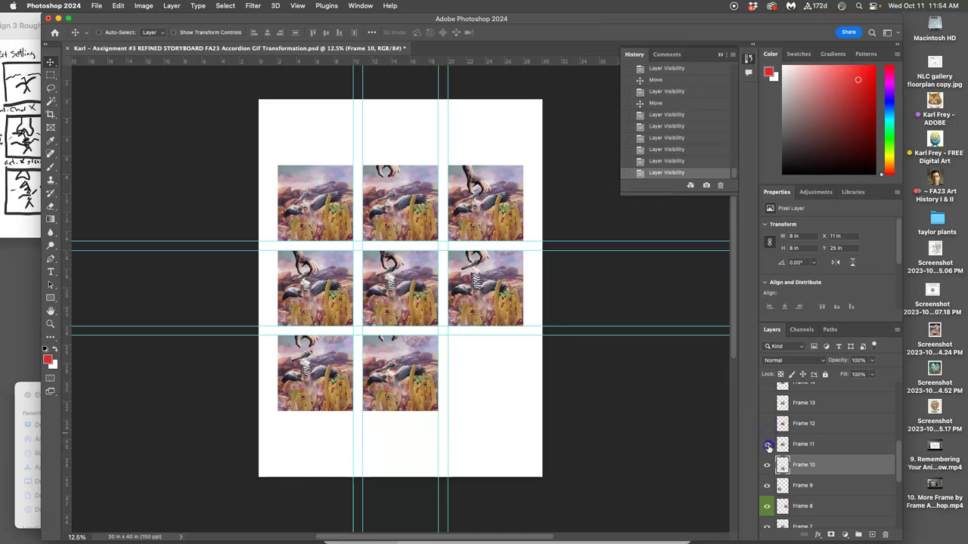
left_click(768, 447)
mouse_move(399, 274)
left_mouse_down()
mouse_move(421, 301)
mouse_move(400, 270)
left_mouse_up()
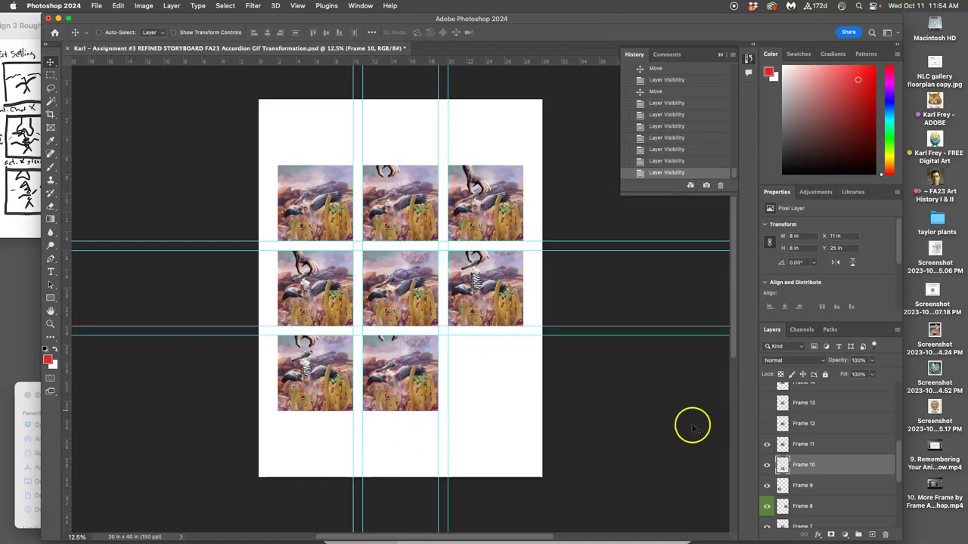
left_click(790, 445)
left_click_drag(408, 303, 495, 388)
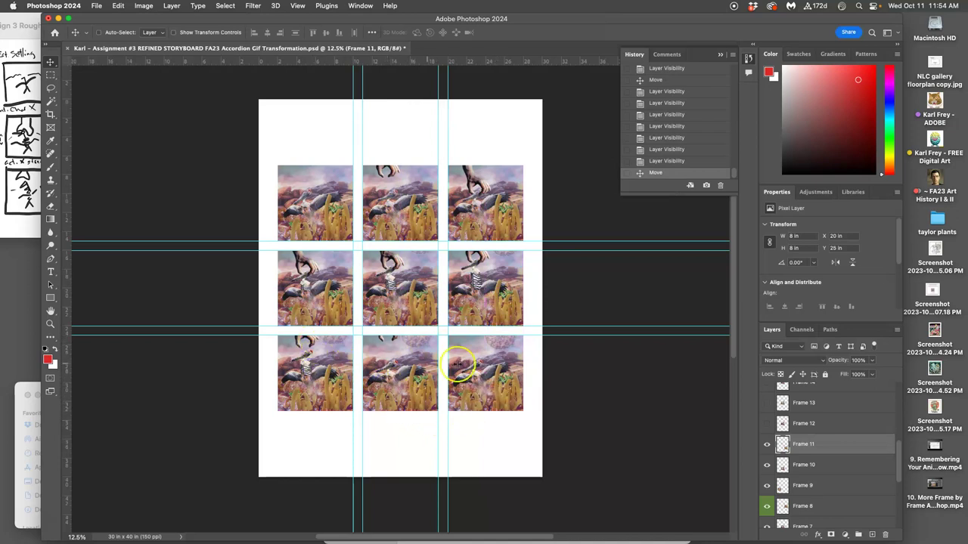
Save the completed nine-frame storyboard document
key("super+equal")
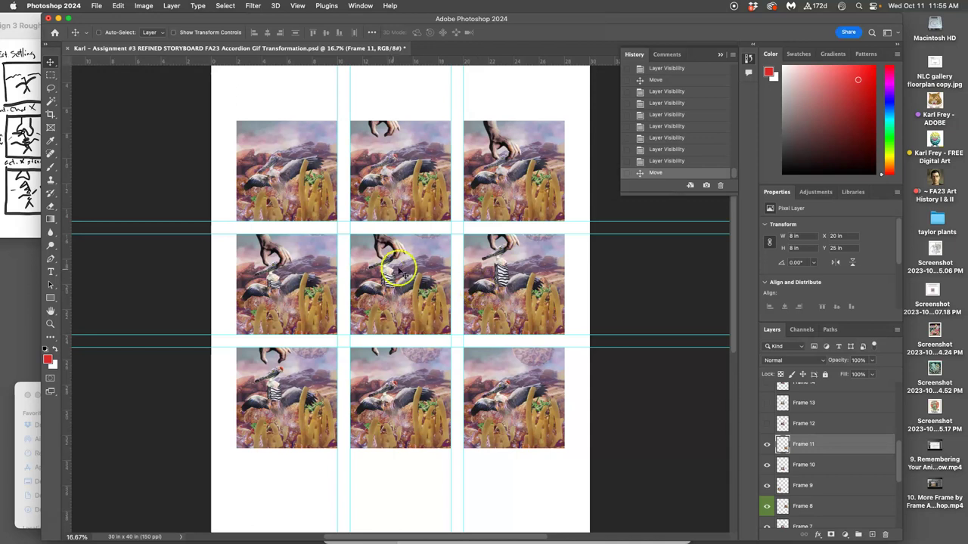
left_click(98, 6)
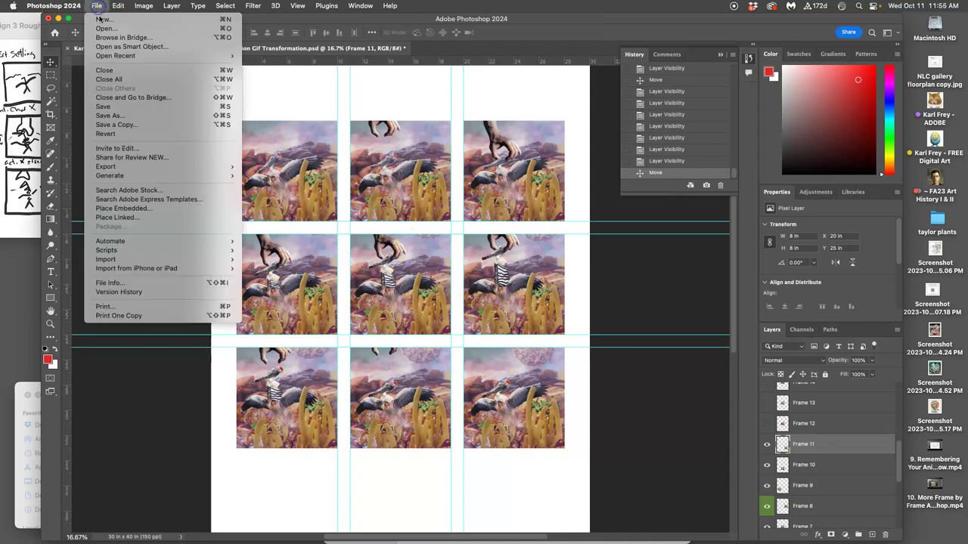
left_click(189, 106)
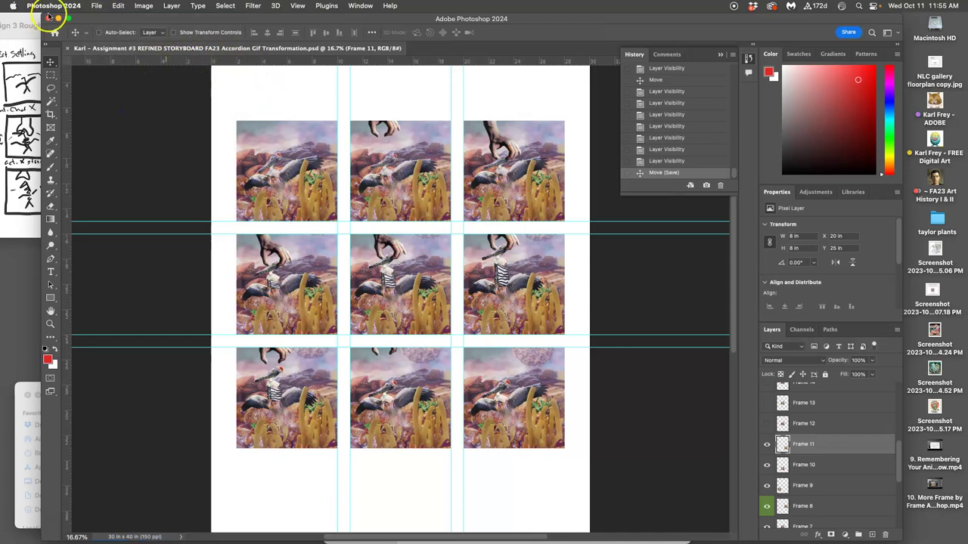
Save a JPEG copy of the storyboard to the Desktop at Maximum quality 12 with Baseline ("Standard") format
left_click(97, 6)
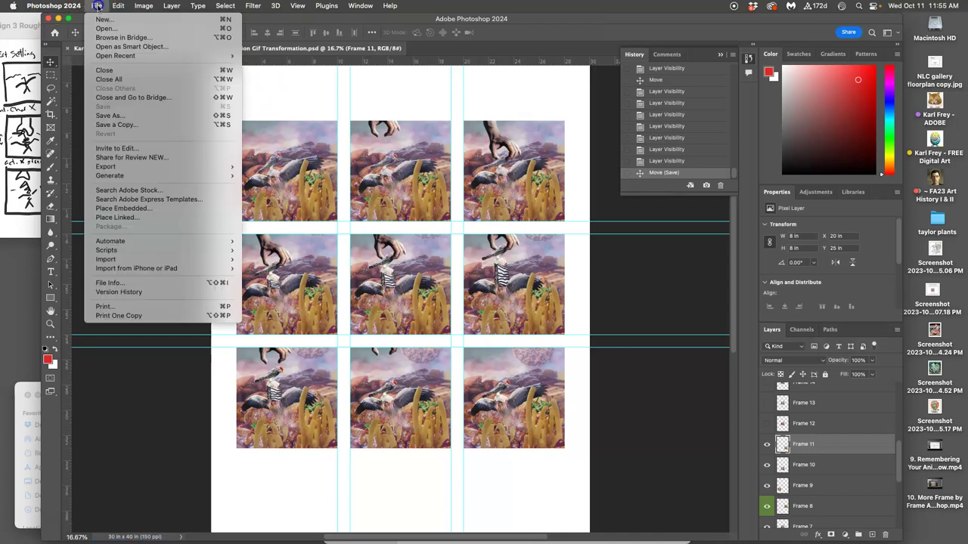
left_click(114, 124)
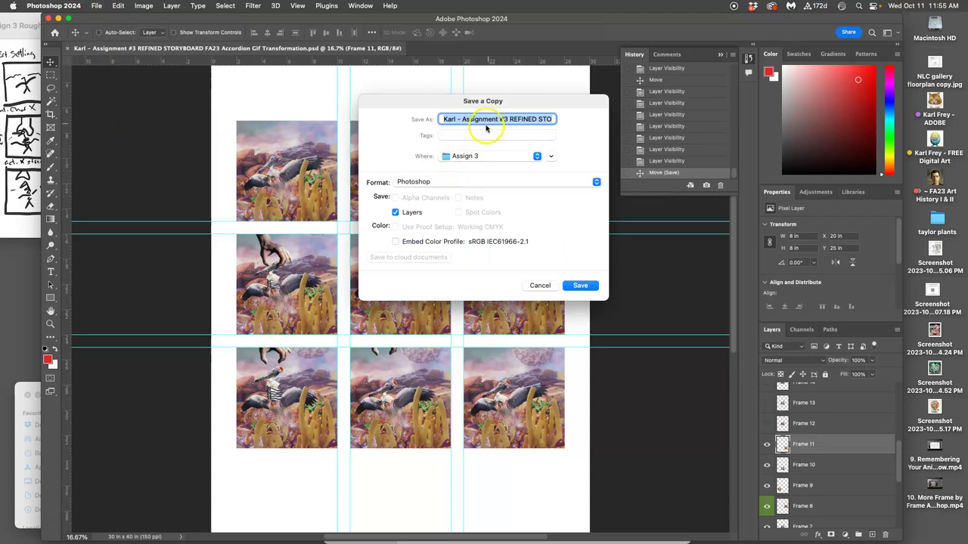
left_click_drag(446, 181, 452, 263)
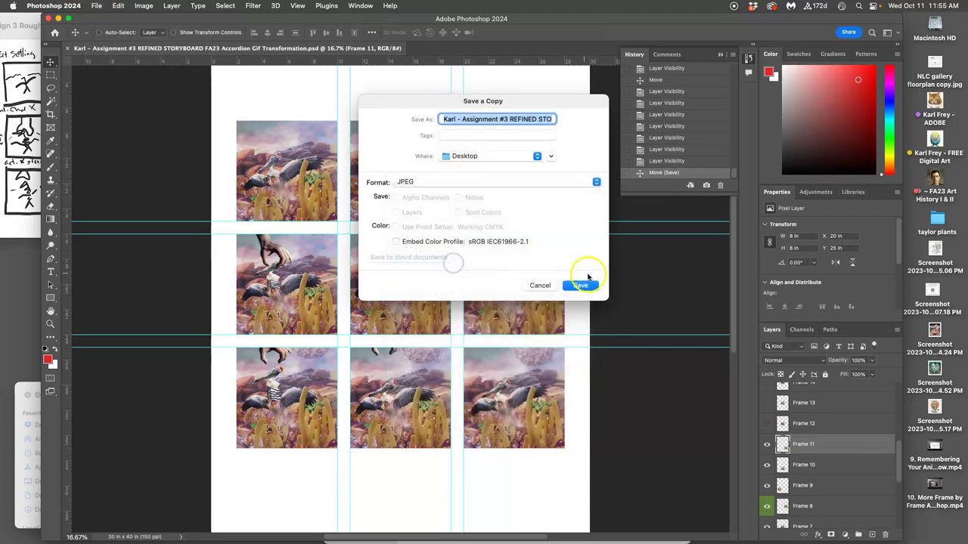
left_click(579, 283)
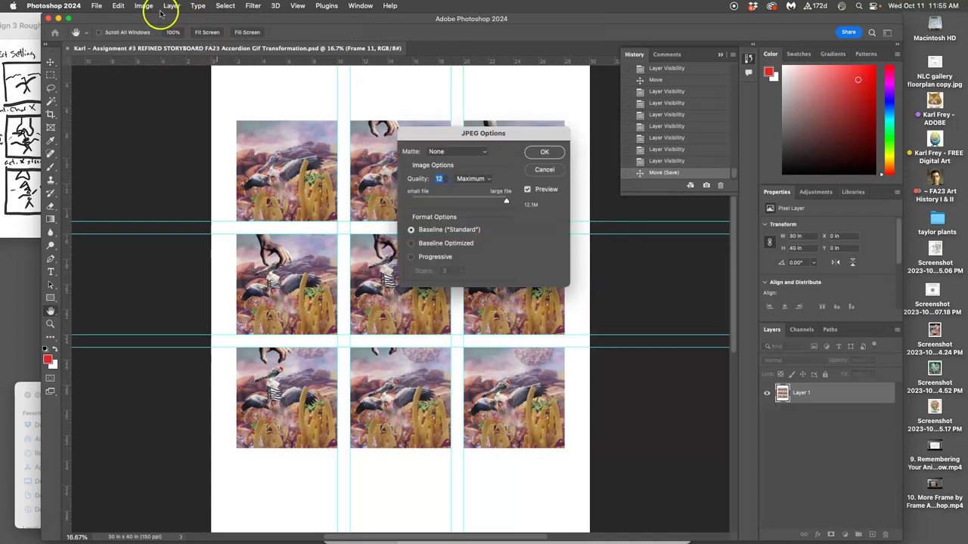
left_click(537, 155)
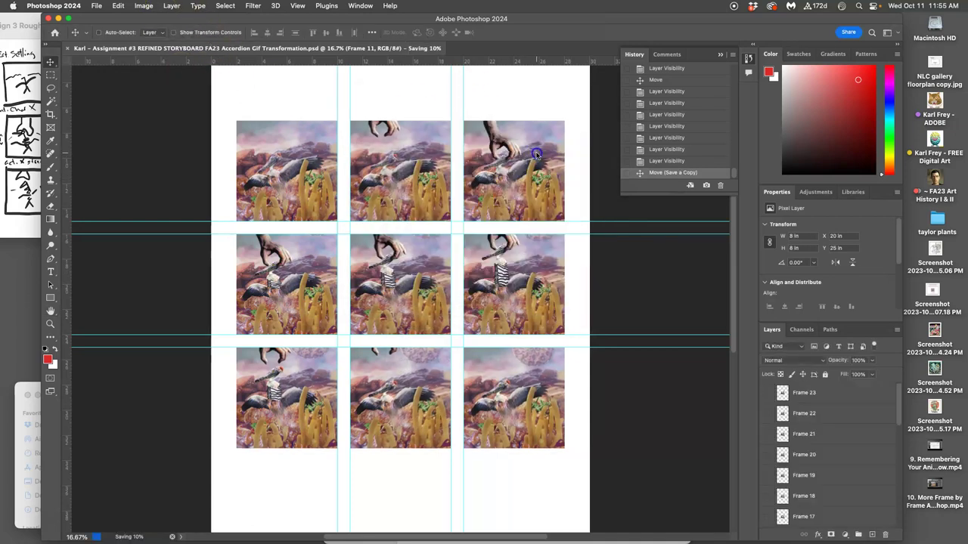
Try resizing the image to 11 inches wide with resampling turned off
left_click(142, 6)
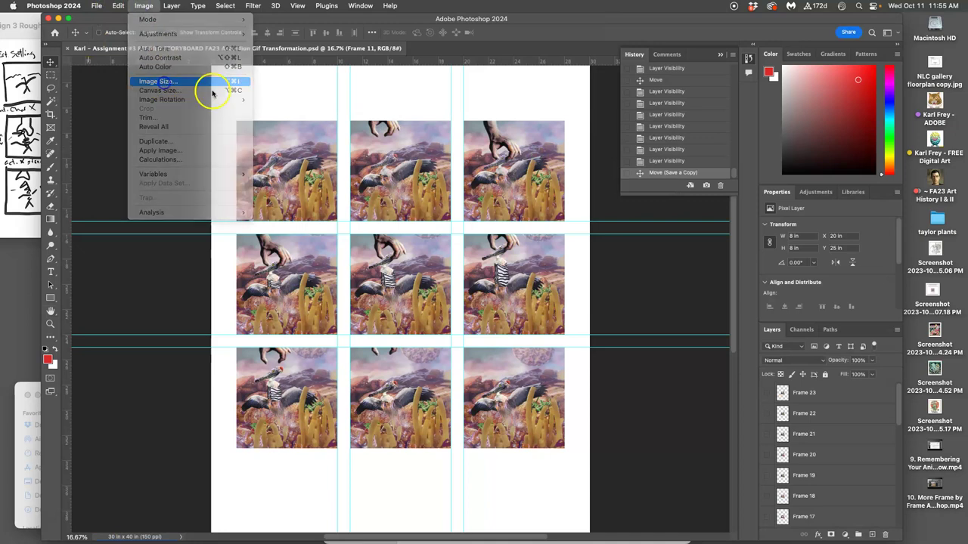
left_click(157, 81)
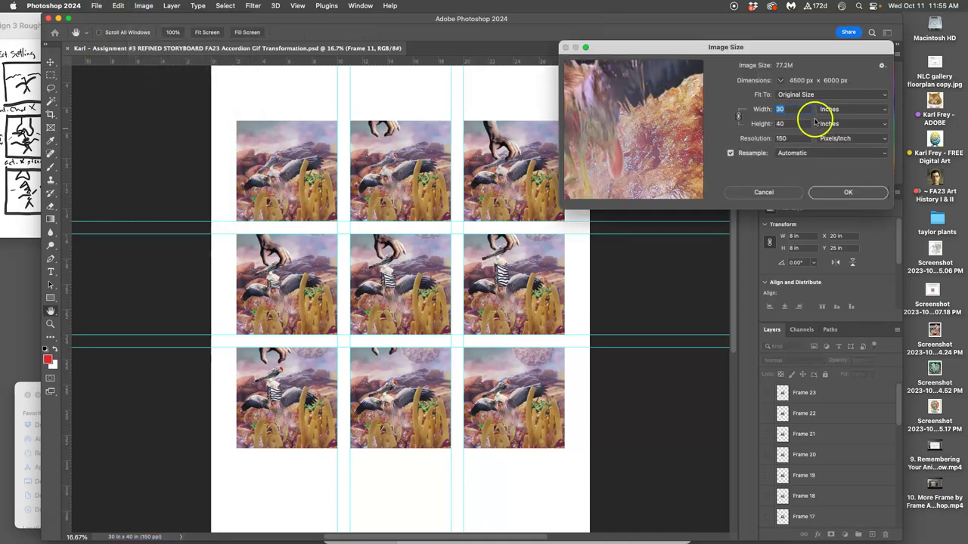
left_click(731, 153)
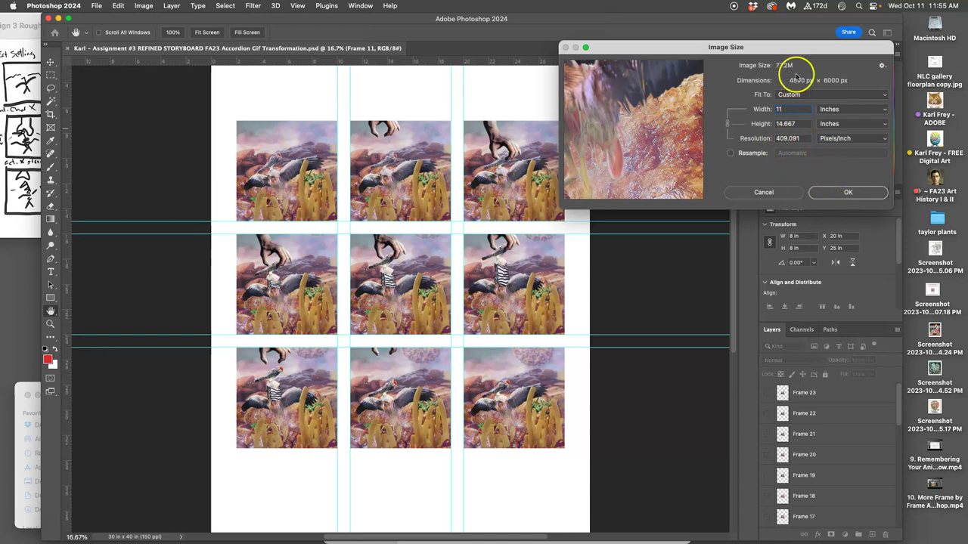
left_click(764, 193)
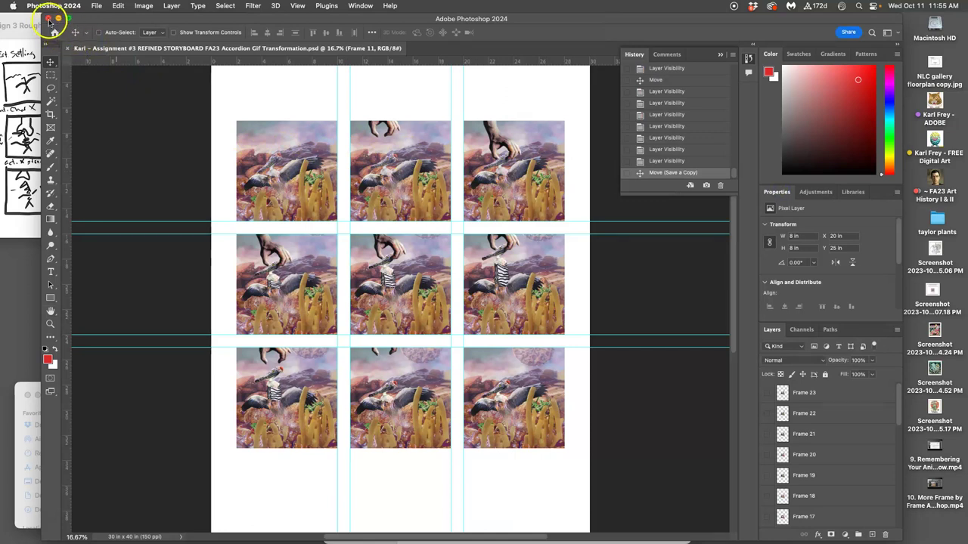
Close the storyboard and open the recent Assignment #3 STAGE FA23 Accordion Gif Transformation.psd file
left_click(65, 48)
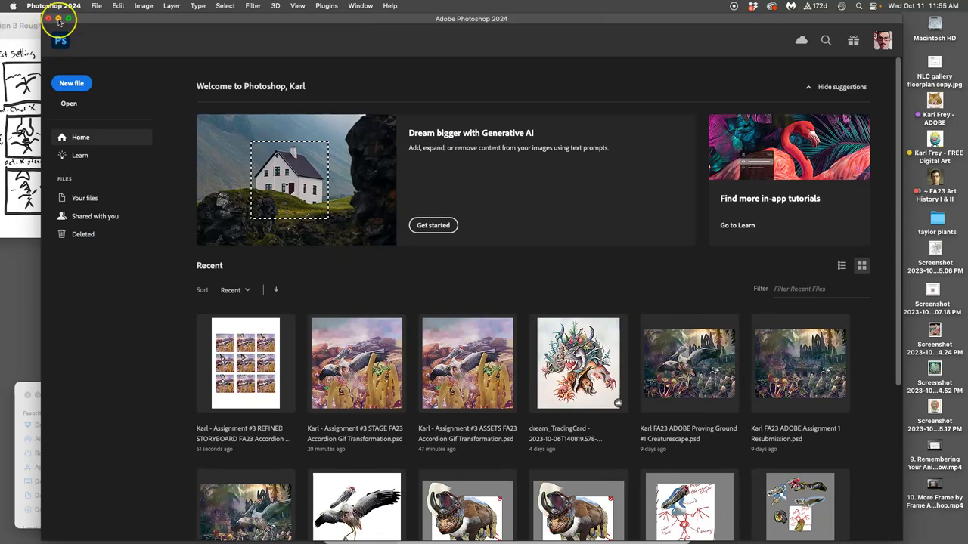
left_click(361, 345)
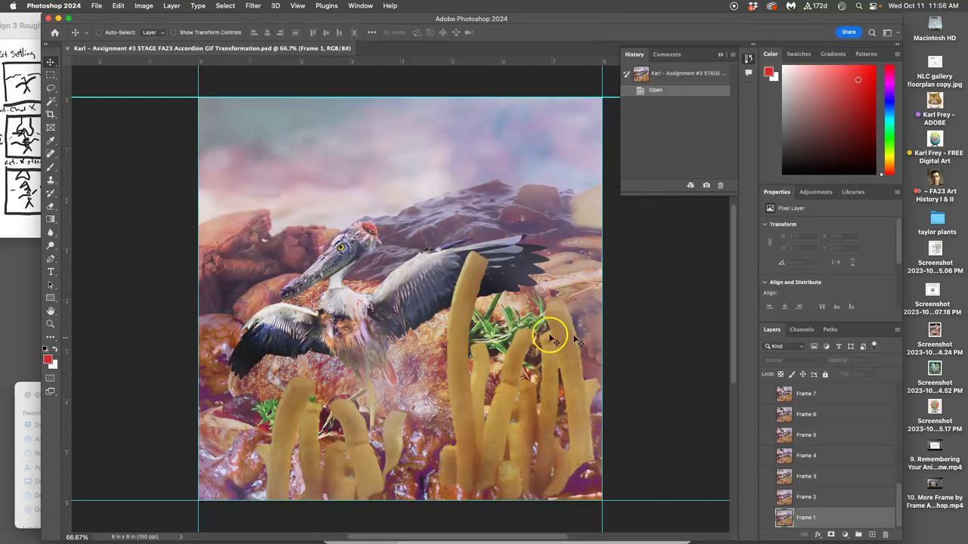
key("super+minus")
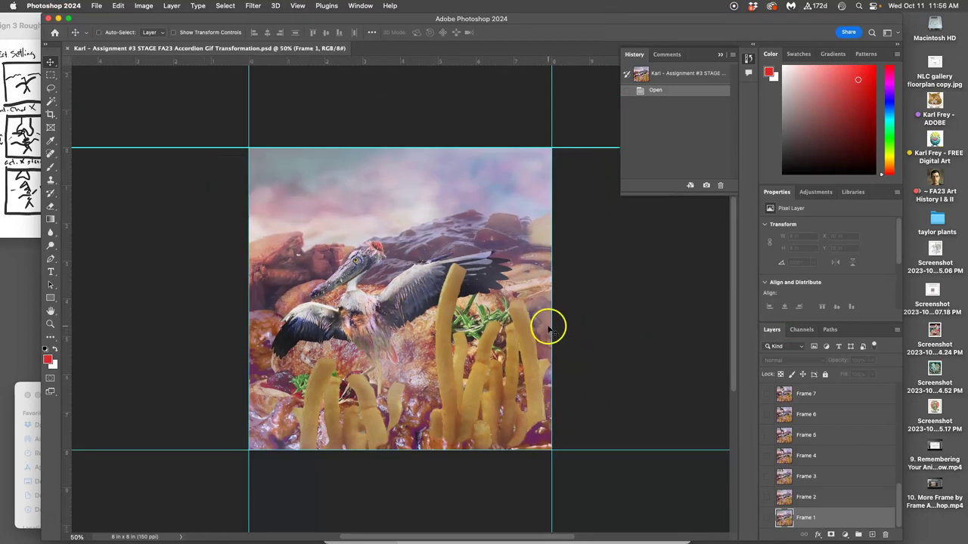
Show the Timeline, play the frame animation and stop it on frame 9 for a close look at the creature's edges
left_click(360, 6)
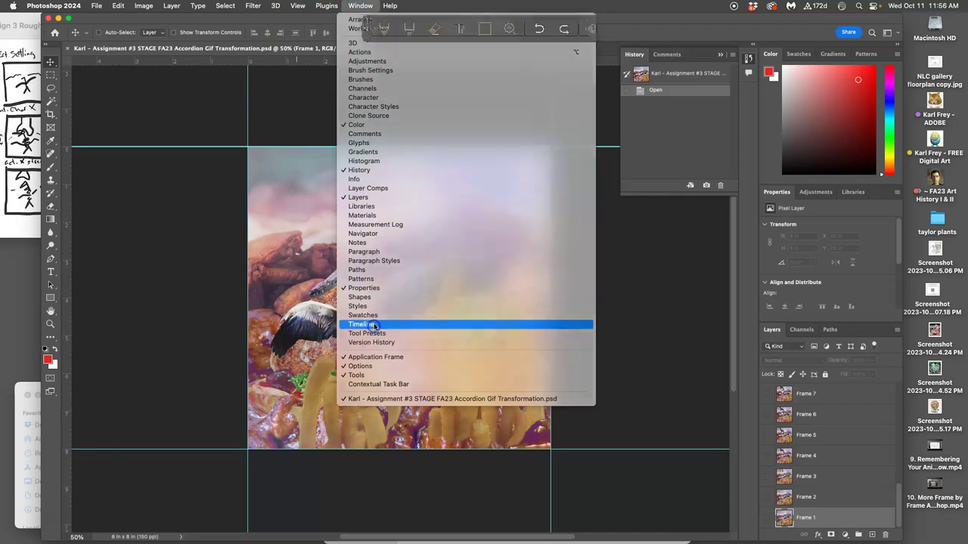
left_click(375, 326)
left_click(149, 534)
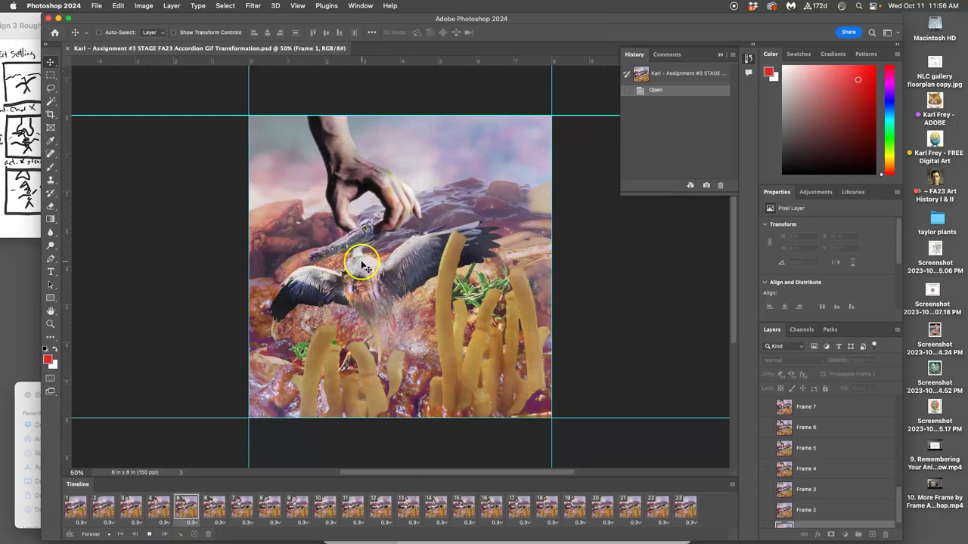
left_click(152, 534)
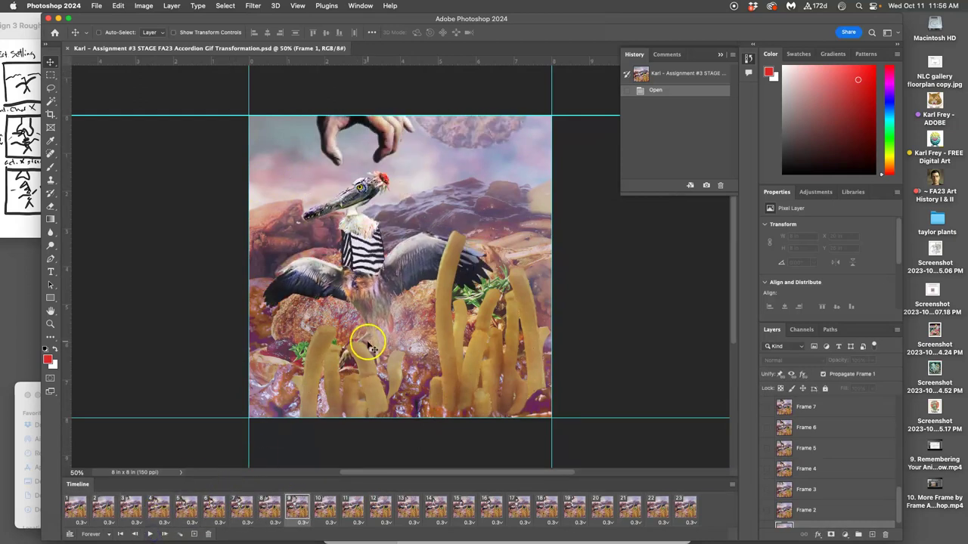
scroll(370, 347, "up", 10)
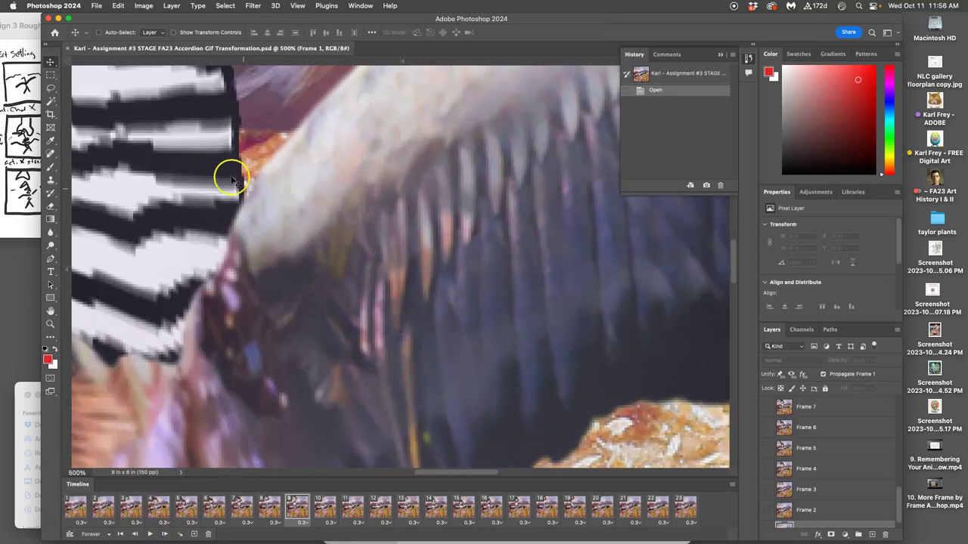
scroll(272, 181, "up", 5)
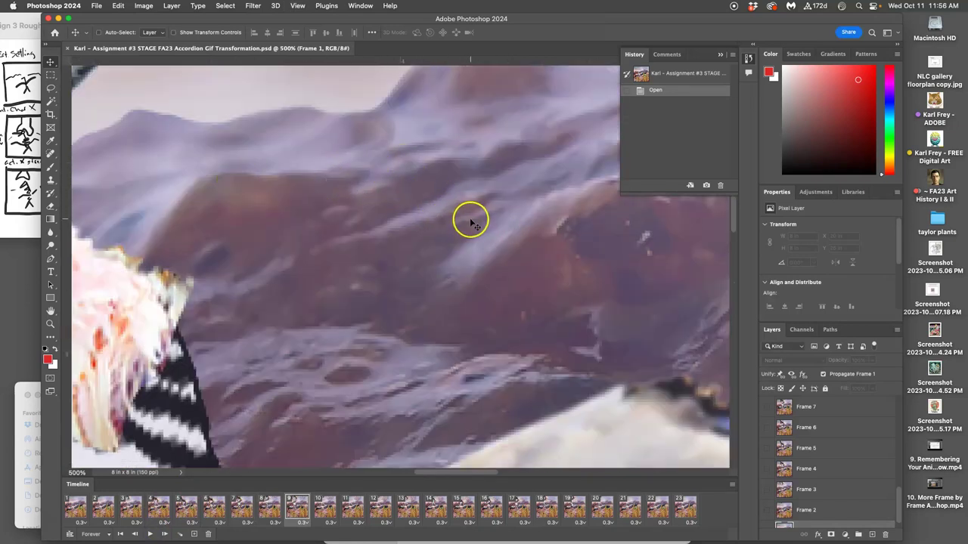
scroll(471, 224, "down", 10)
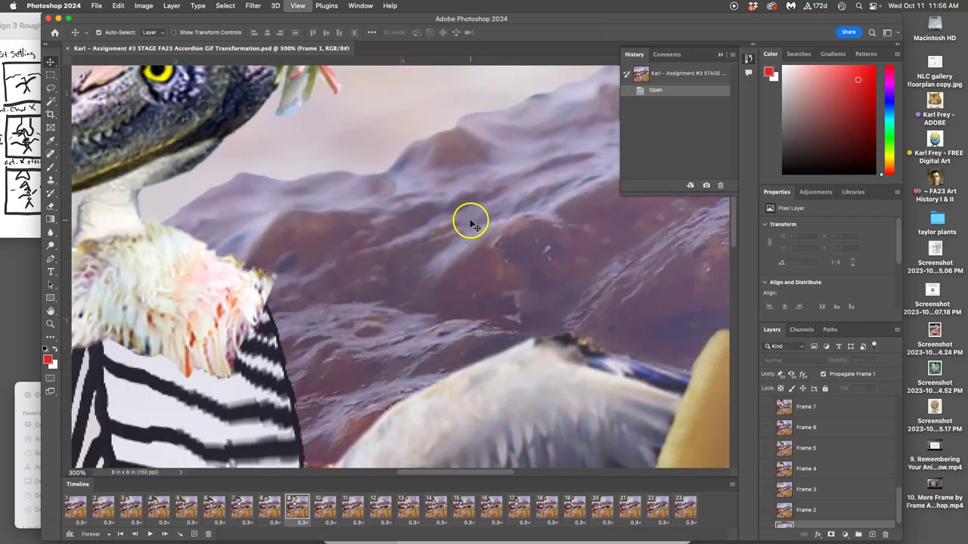
scroll(454, 249, "down", 3)
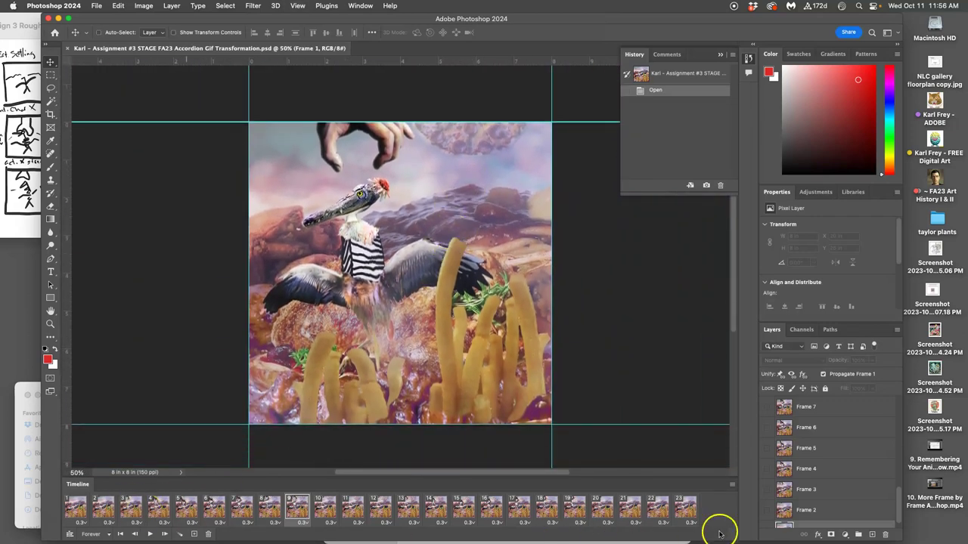
Shrink the application window and convert the frame animation to a video timeline
left_click_drag(900, 539, 872, 478)
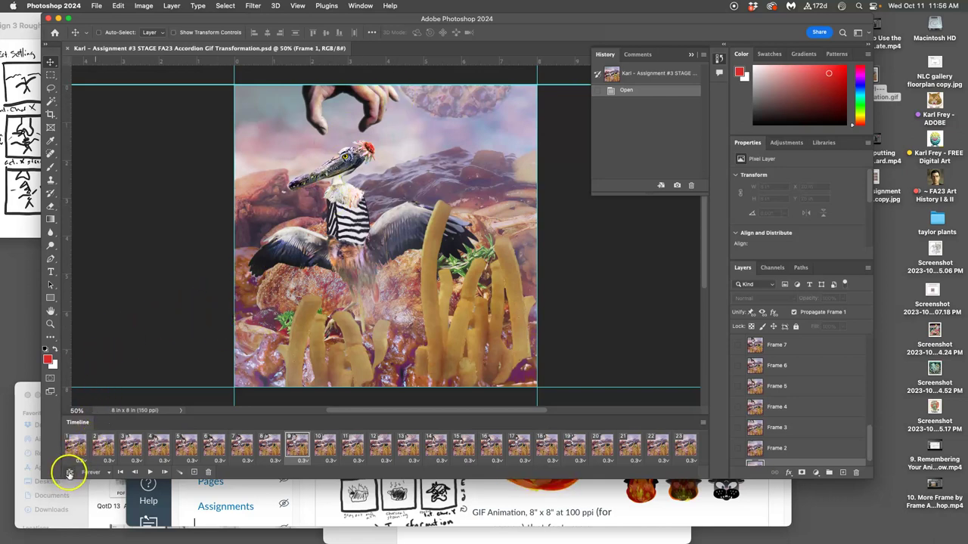
left_click(69, 472)
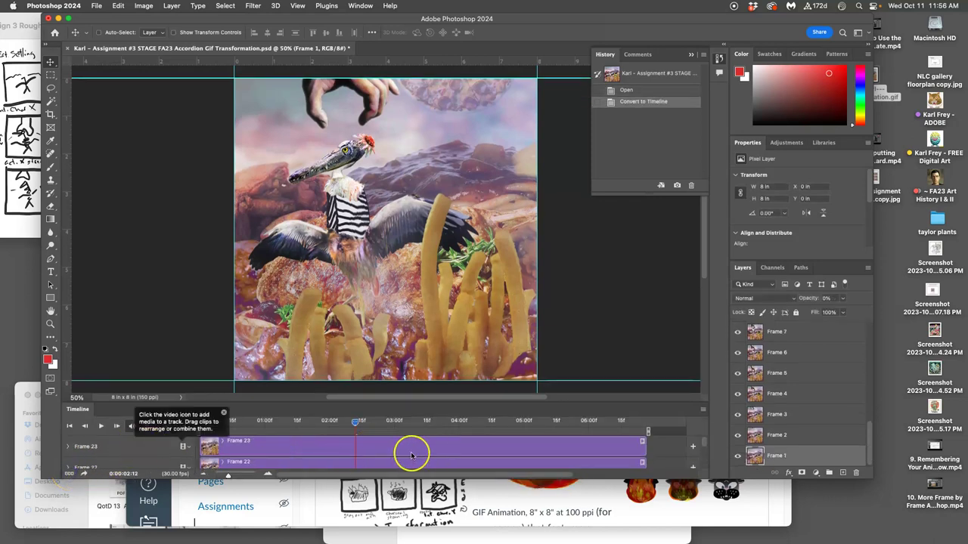
Render all frames as an H.264, High Quality, 1200 x 1200 video at 30 fps into the Assign 3 folder
left_click(704, 412)
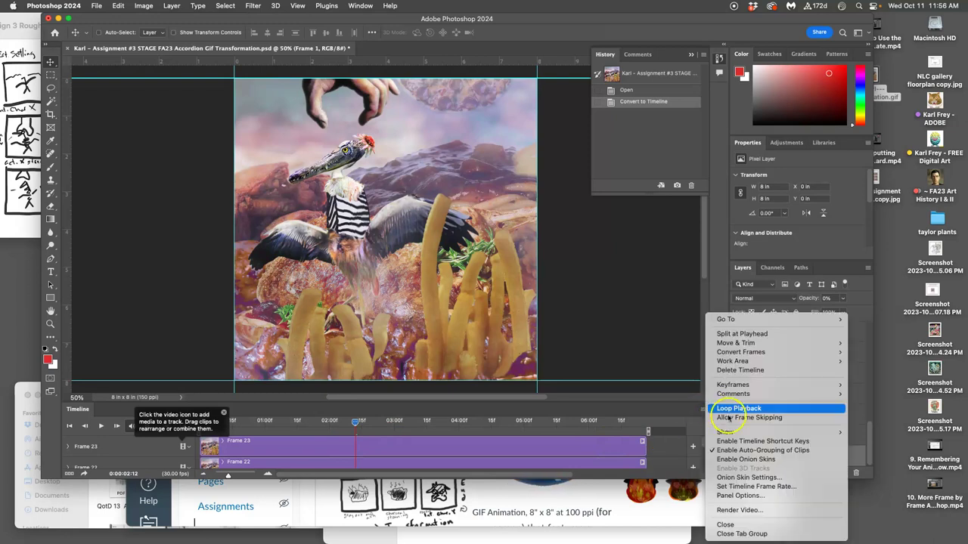
left_click(750, 511)
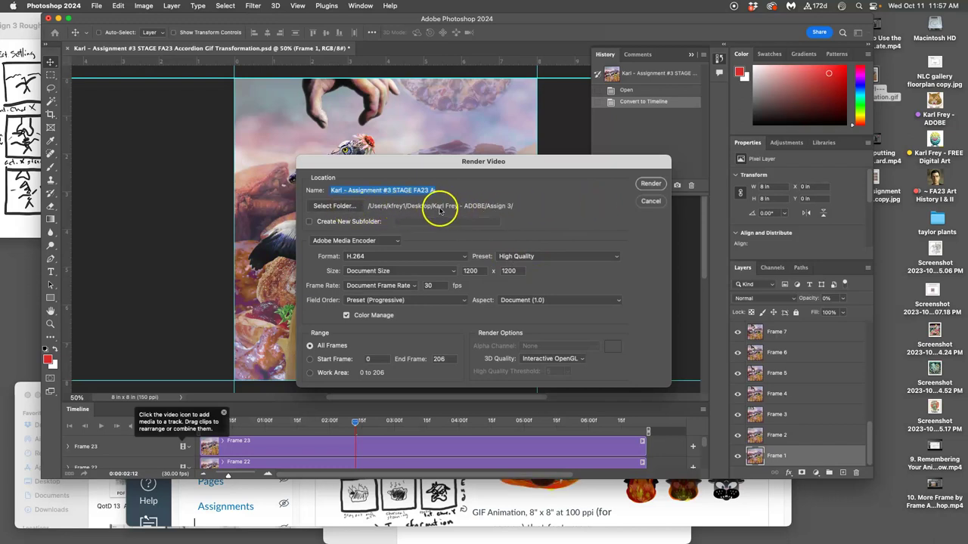
left_click(649, 184)
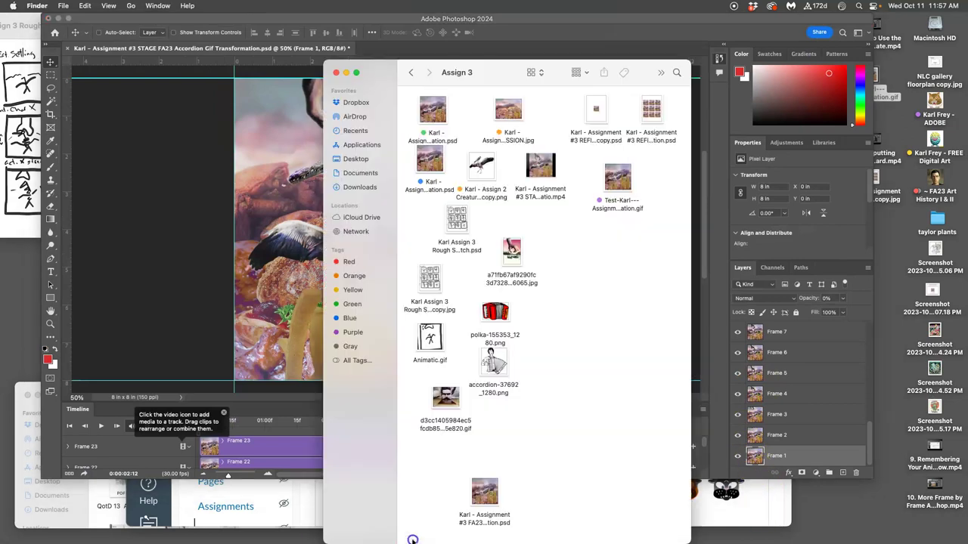
Open the rendered STAGE mp4 from the Assign 3 folder in the video player and play it
left_click(580, 533)
left_click_drag(539, 168, 534, 306)
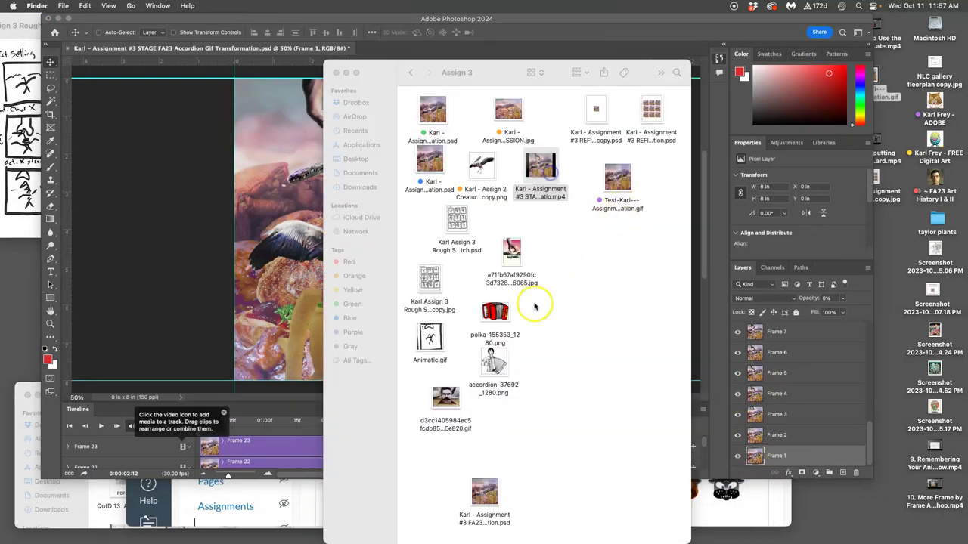
left_click(291, 437)
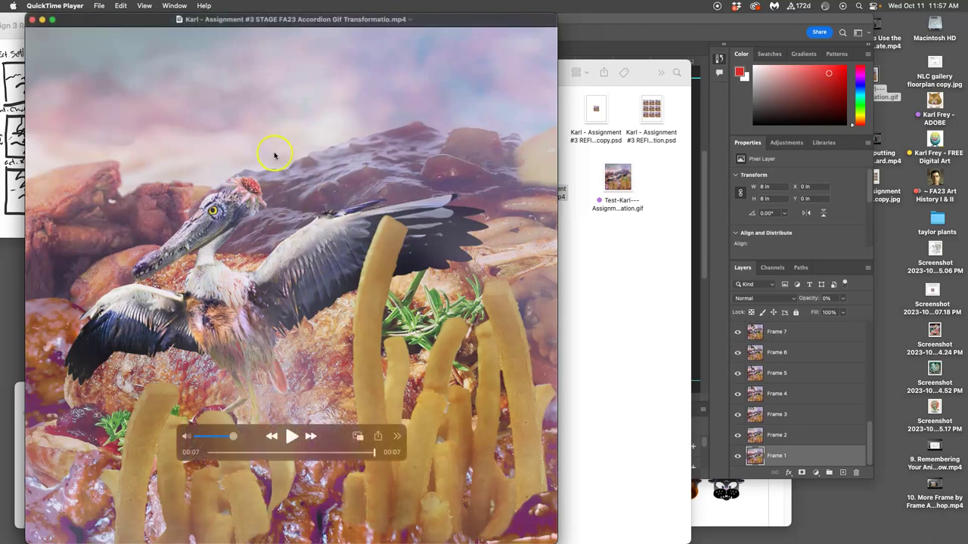
Set the rendered video to loop, replay it and close the player
left_click(144, 6)
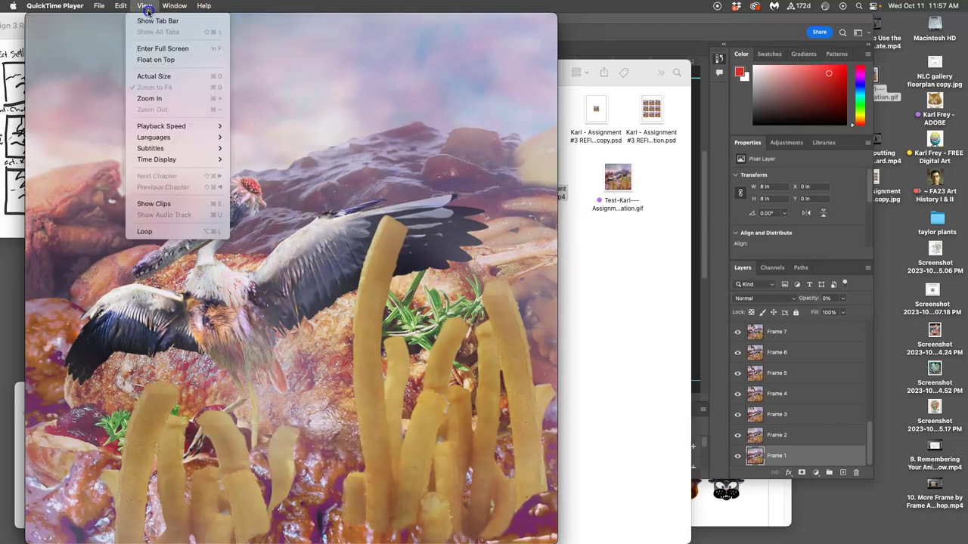
left_click(173, 232)
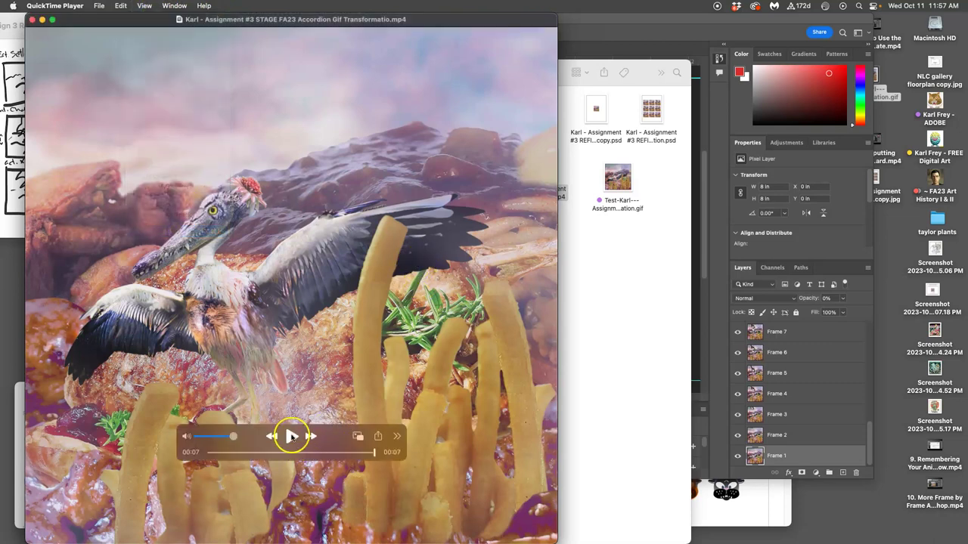
left_click(292, 437)
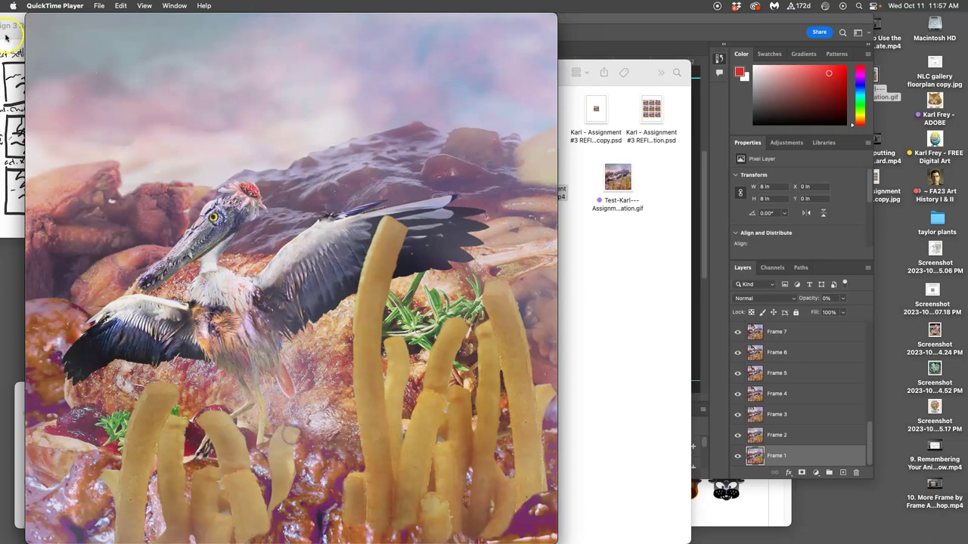
left_click(35, 21)
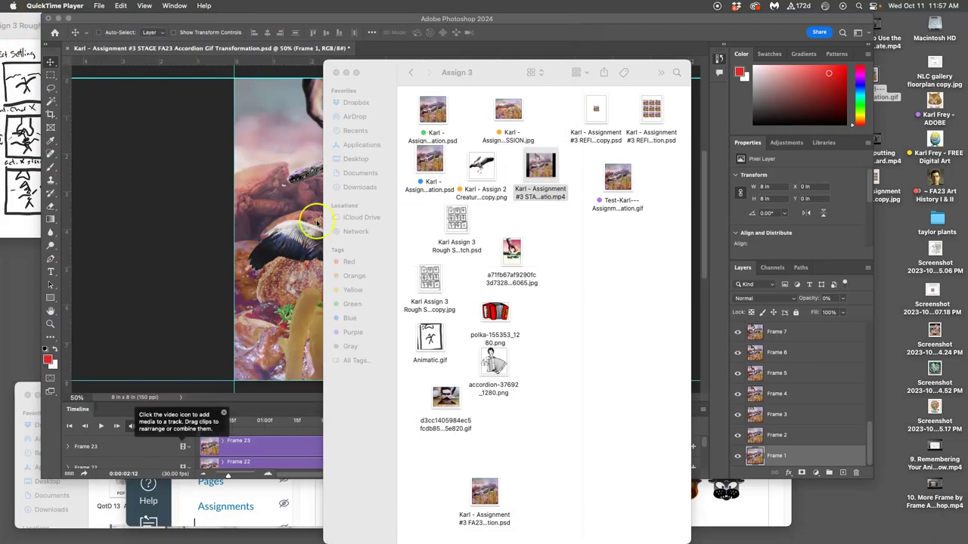
Switch back to Photoshop, save the staged animation document with its video timeline and close it
left_click(197, 240)
key("super+minus")
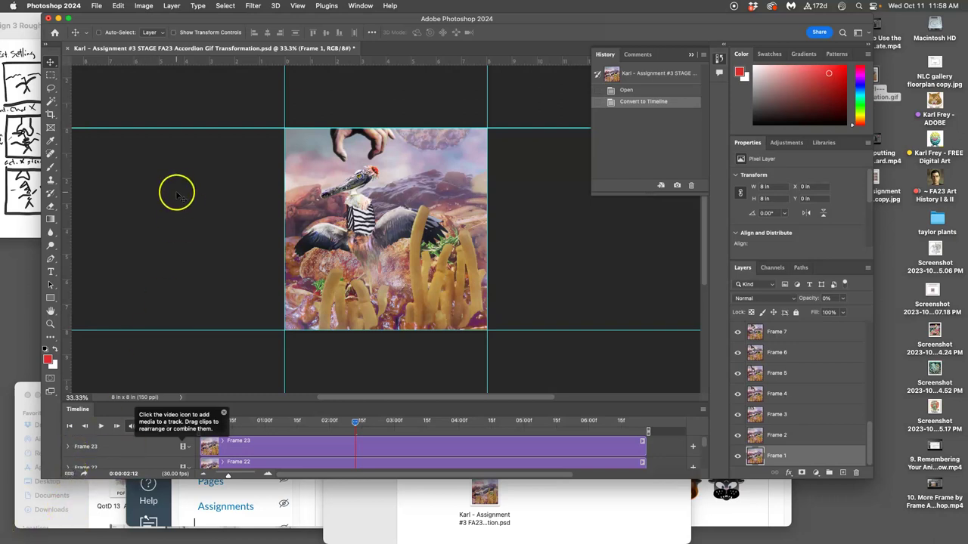
left_click(96, 5)
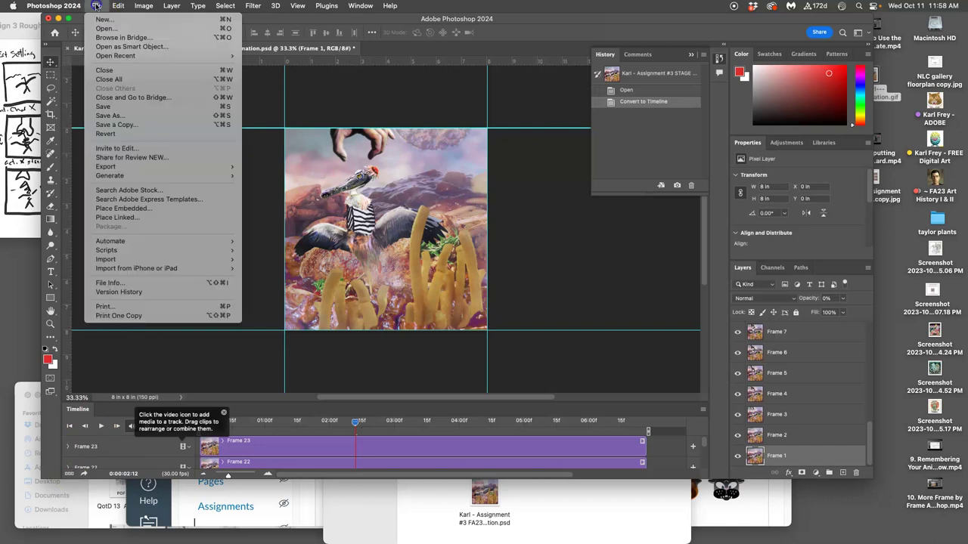
left_click(118, 106)
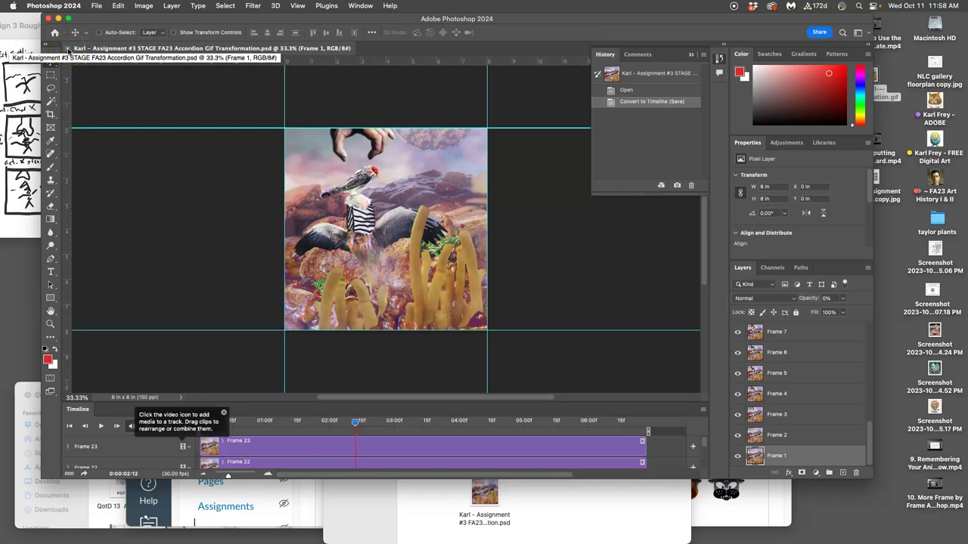
left_click(68, 50)
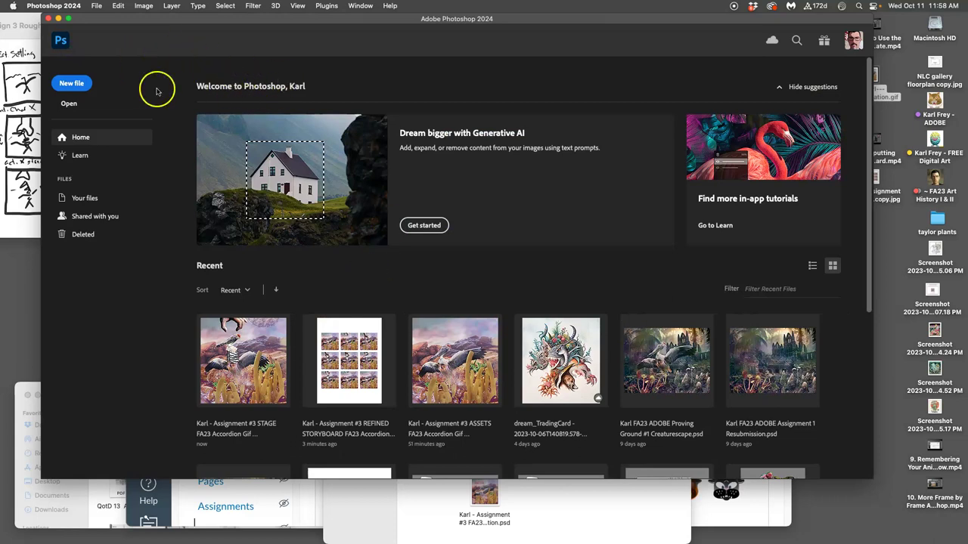
Reopen the recent Assignment #3 STAGE FA23 Accordion Gif file and convert its video timeline to a frame animation
left_click(263, 360)
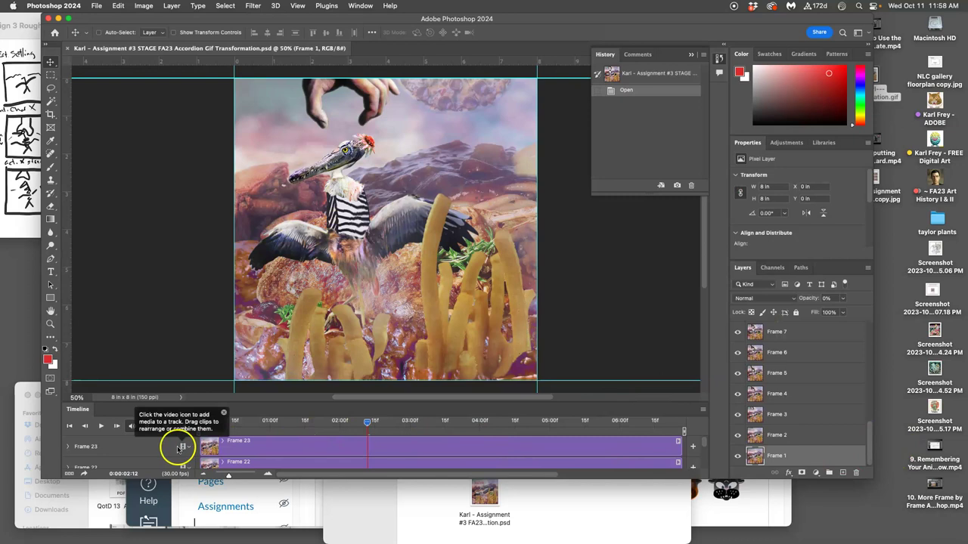
left_click(68, 473)
left_click(456, 257)
left_click(484, 220)
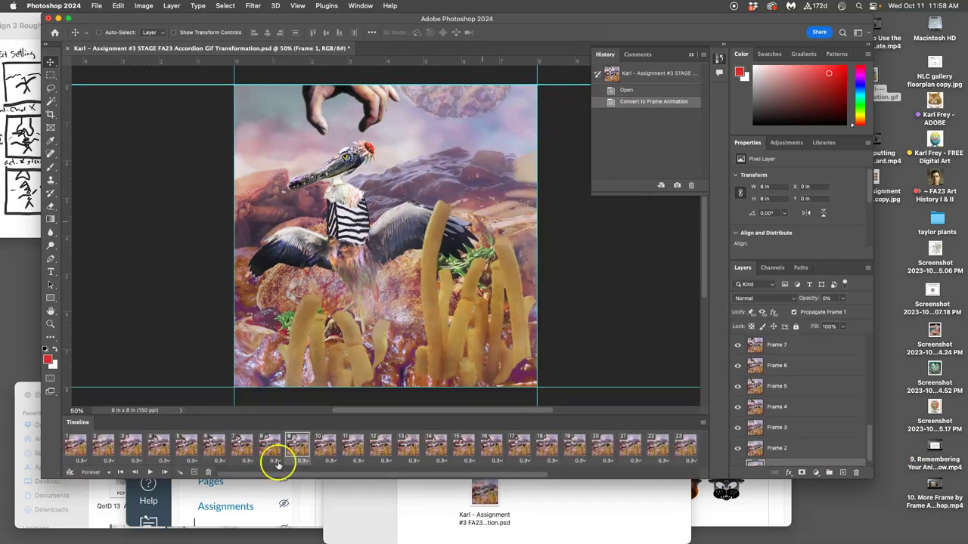
Play the frame animation, stop it on frame 18 and enlarge the application window
left_click(151, 472)
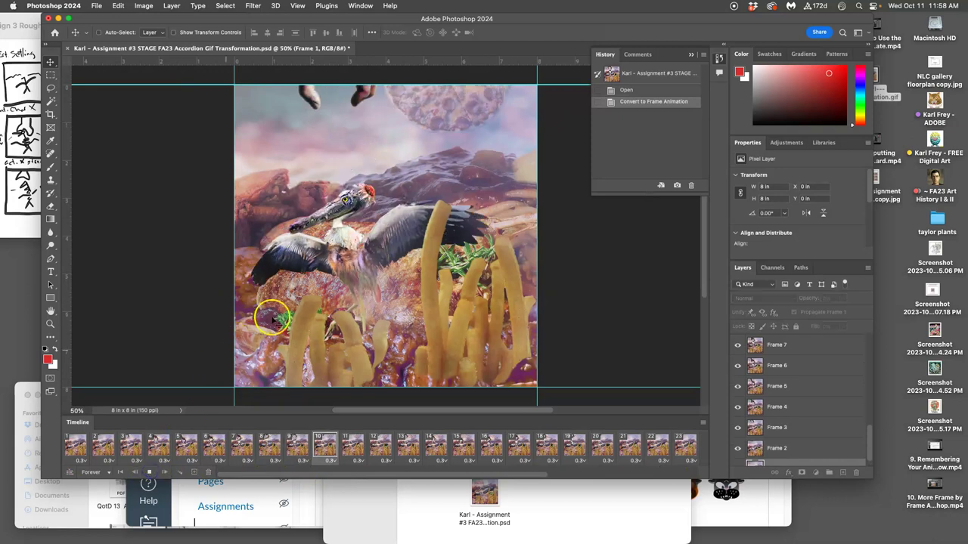
left_click(148, 471)
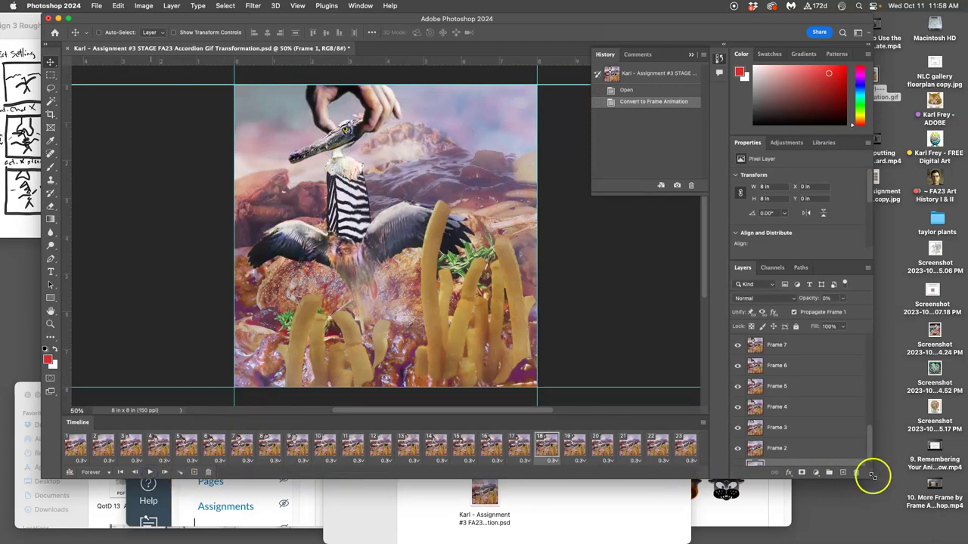
left_click_drag(866, 478, 932, 524)
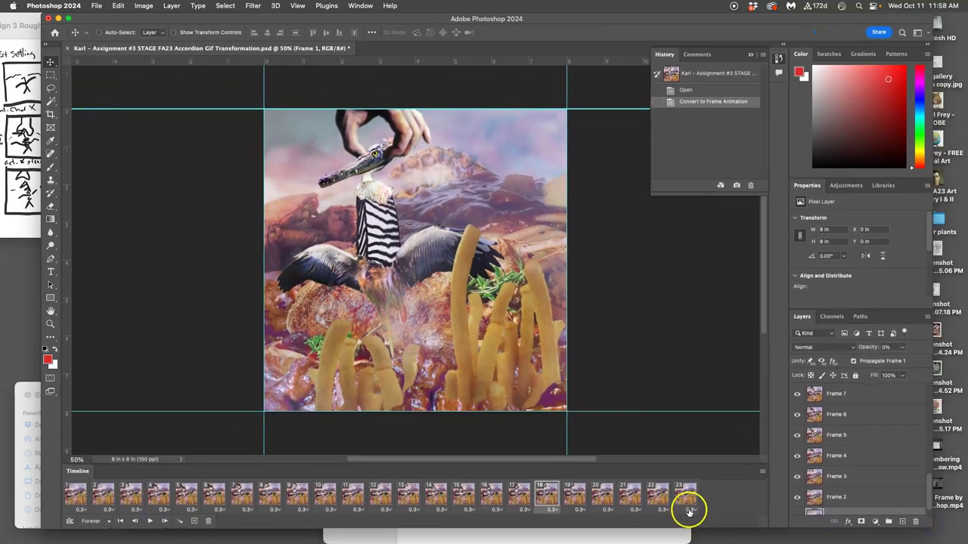
Select the topmost layer, Frame 23, and flatten the animation frames into layers
scroll(862, 417, "up", 10)
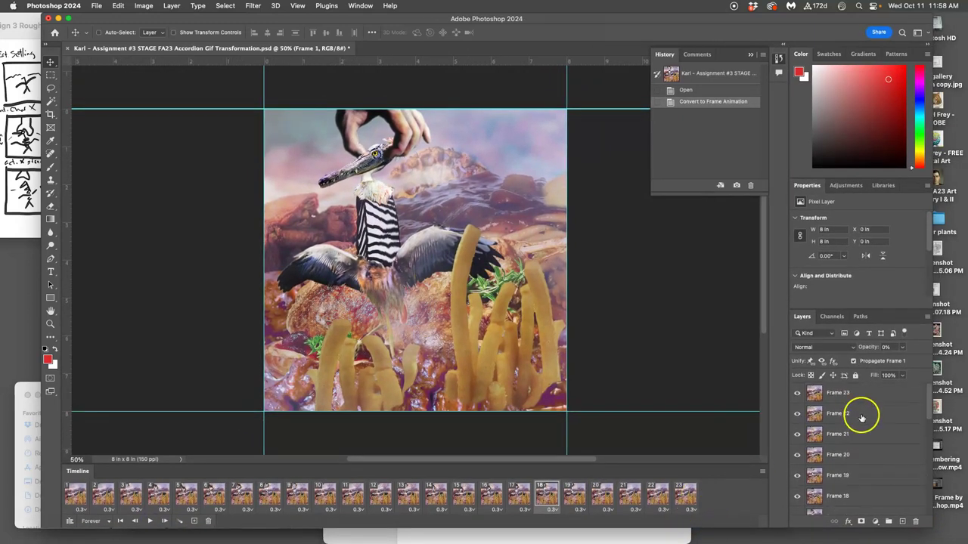
left_click(856, 399)
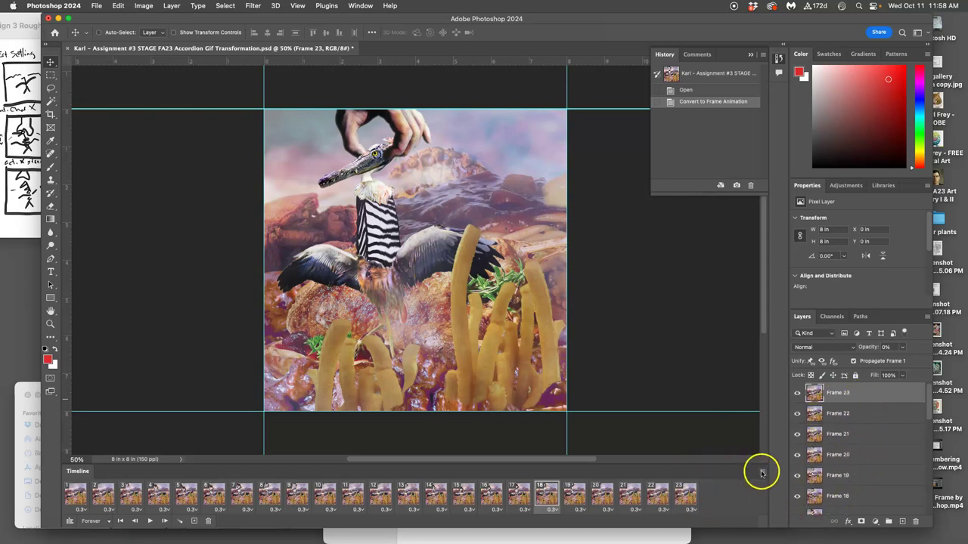
left_click(762, 472)
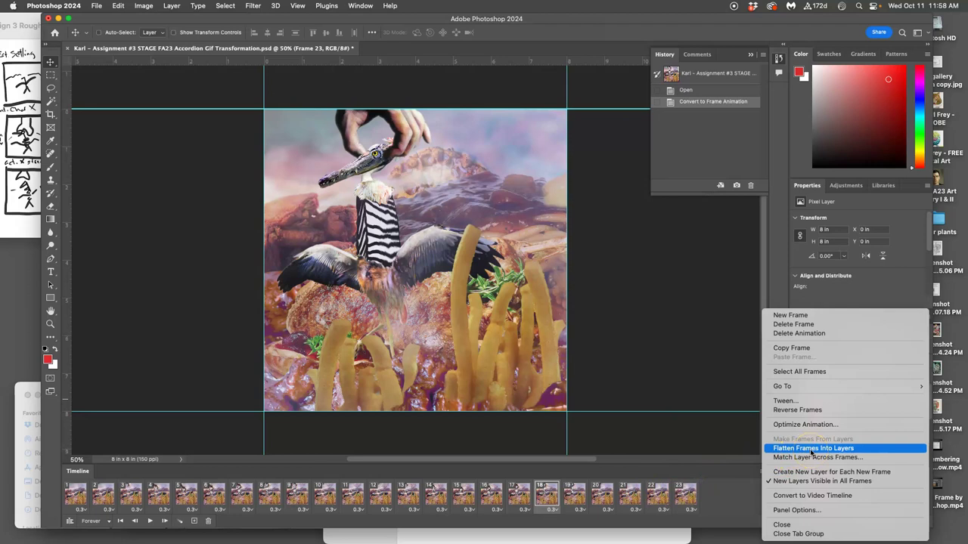
left_click(734, 446)
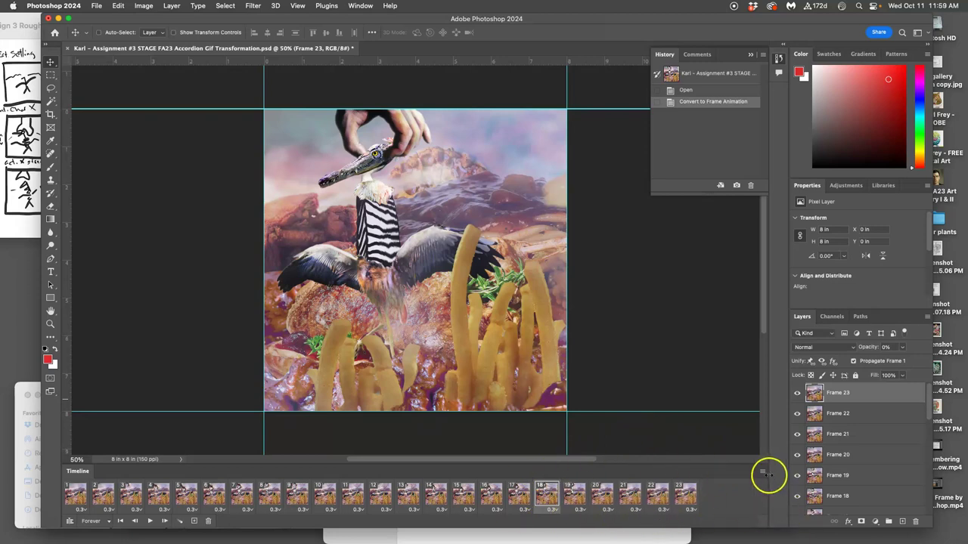
left_click(763, 473)
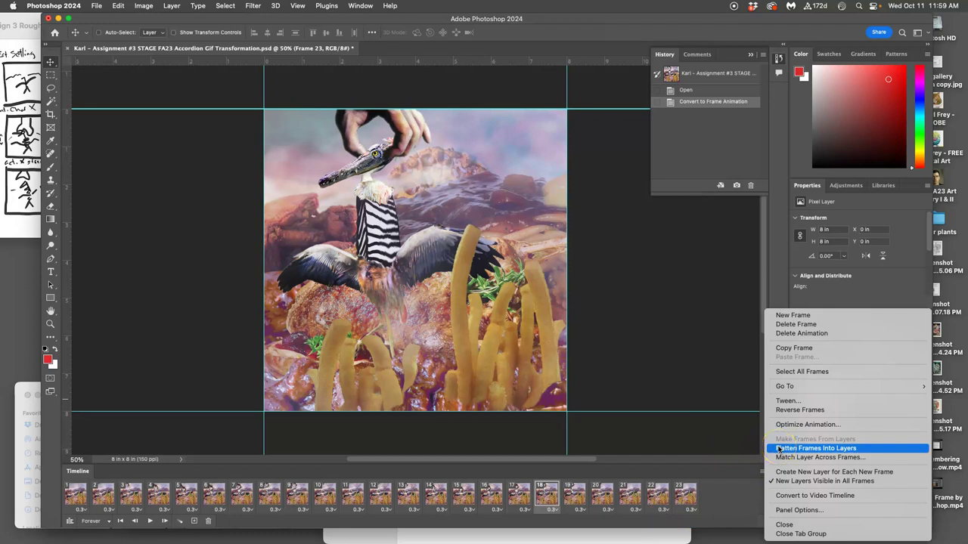
left_click(779, 449)
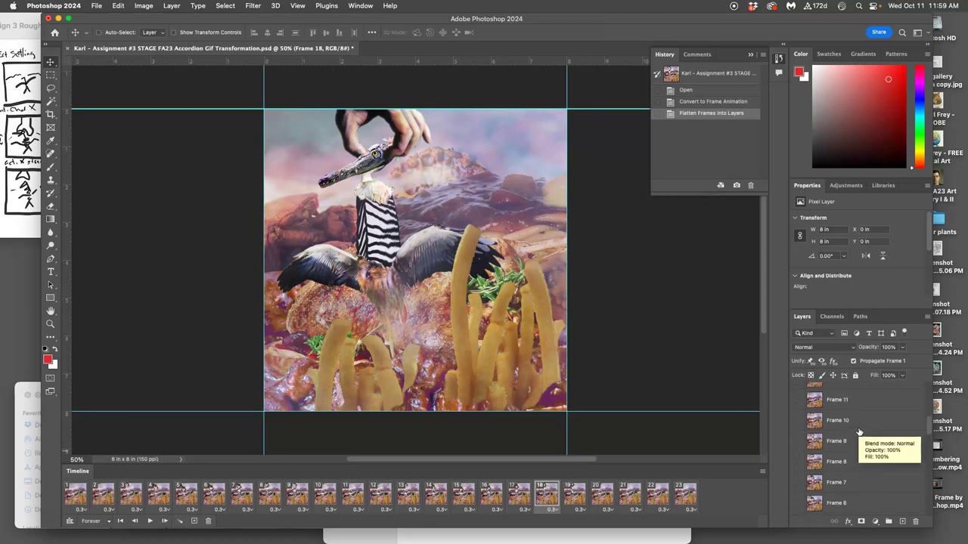
Delete the original set of layers at the bottom of the stack, from the lower Frame 23 down to Frame 1
scroll(859, 432, "down", 6)
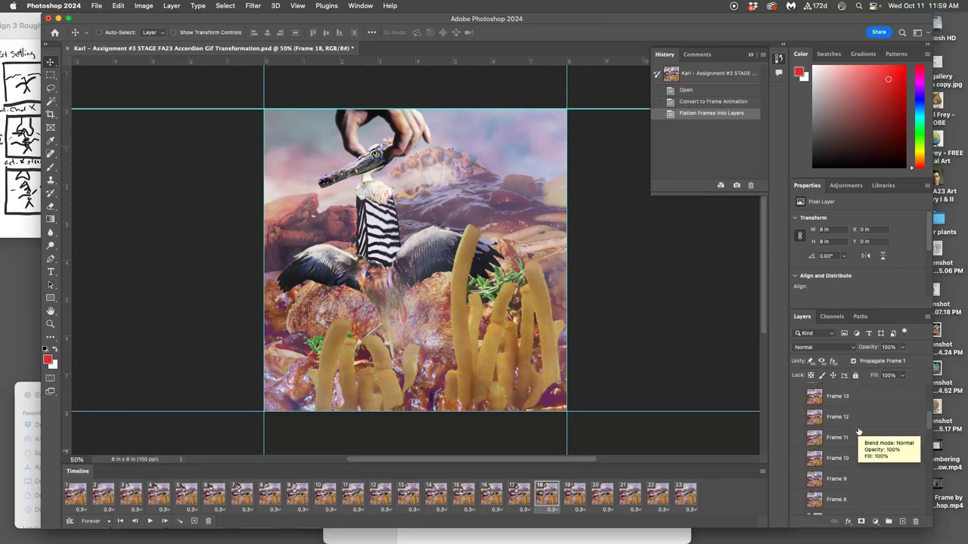
scroll(859, 432, "down", 3)
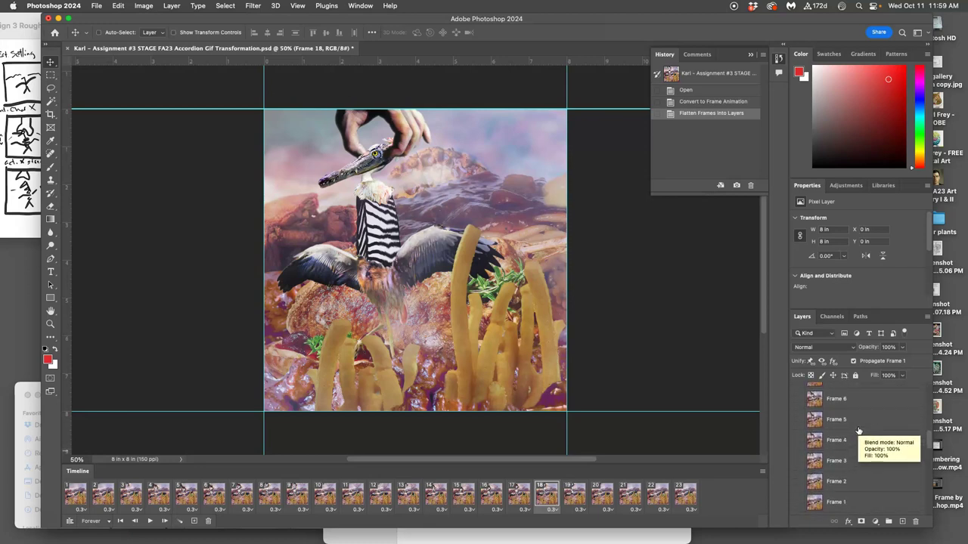
left_click(844, 465)
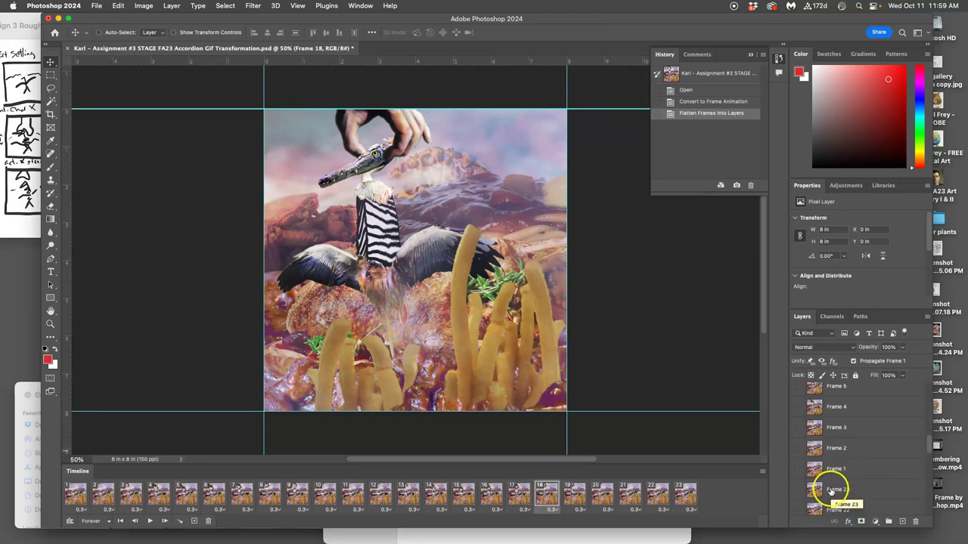
left_click(845, 489)
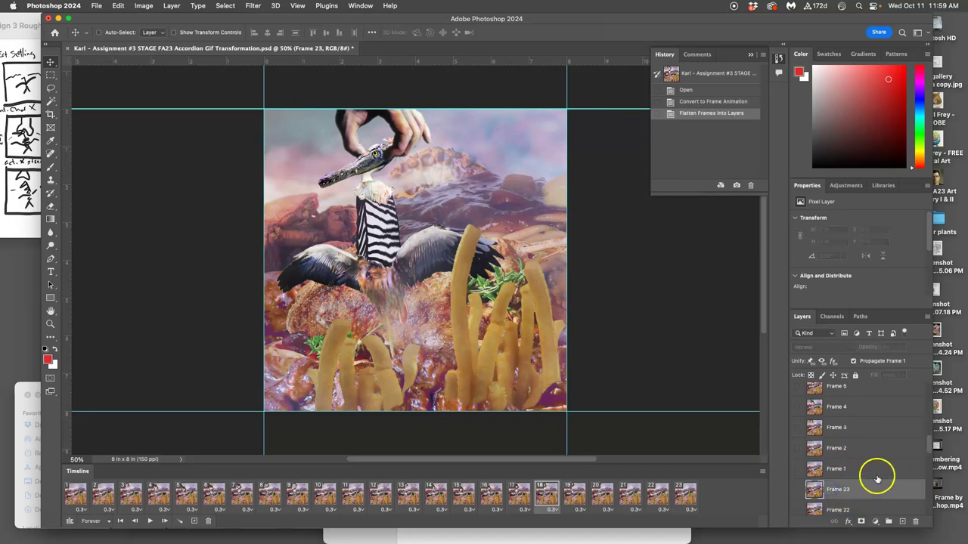
scroll(875, 480, "up", 2)
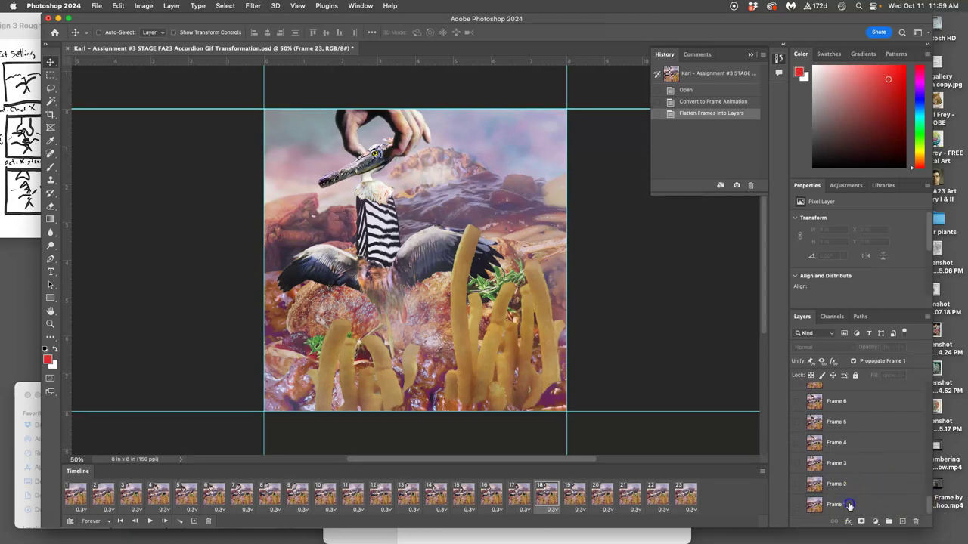
left_click(846, 504, "shift")
left_click_drag(885, 501, 915, 521)
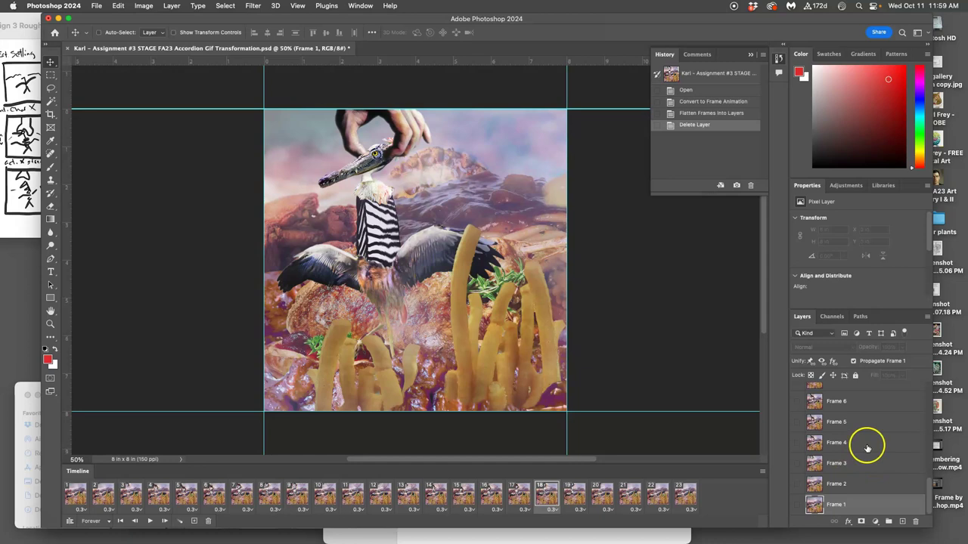
Delete the selected range of frames 1 to 23 from the animation timeline, leaving a single frame
scroll(866, 448, "up", 10)
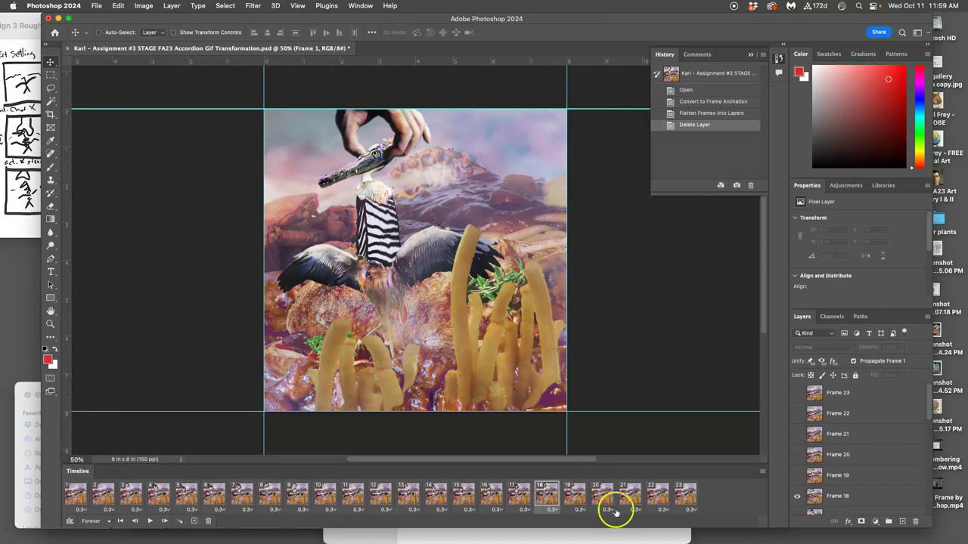
left_click(685, 494)
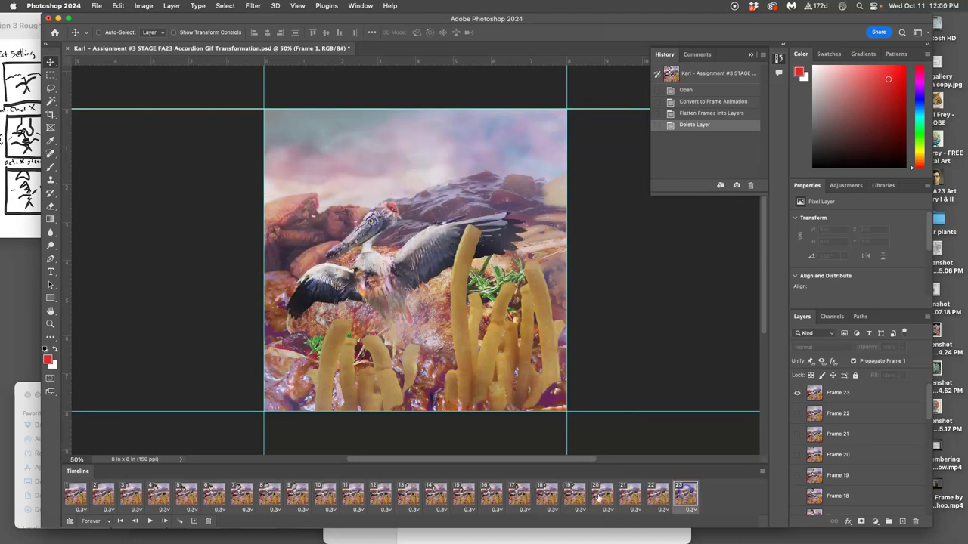
left_click(76, 493, "shift")
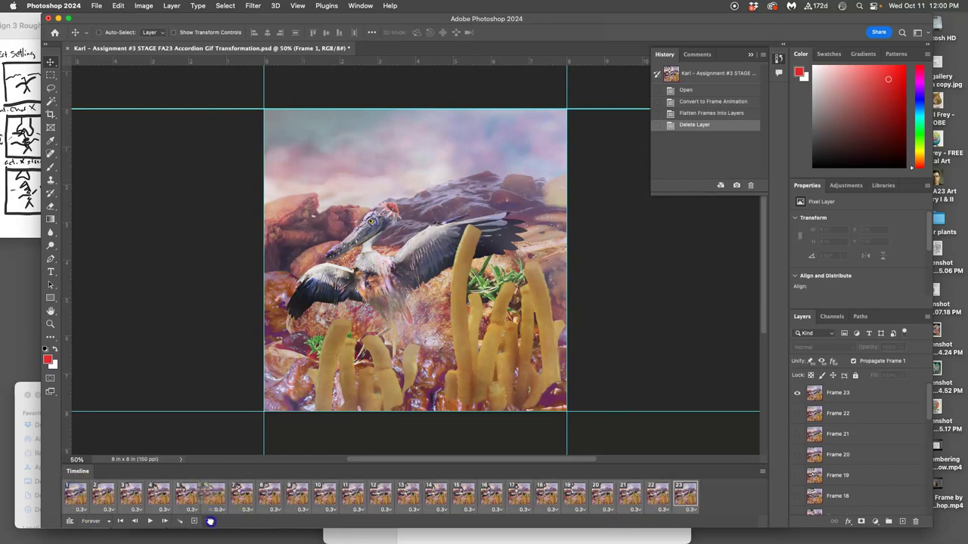
left_click(210, 521)
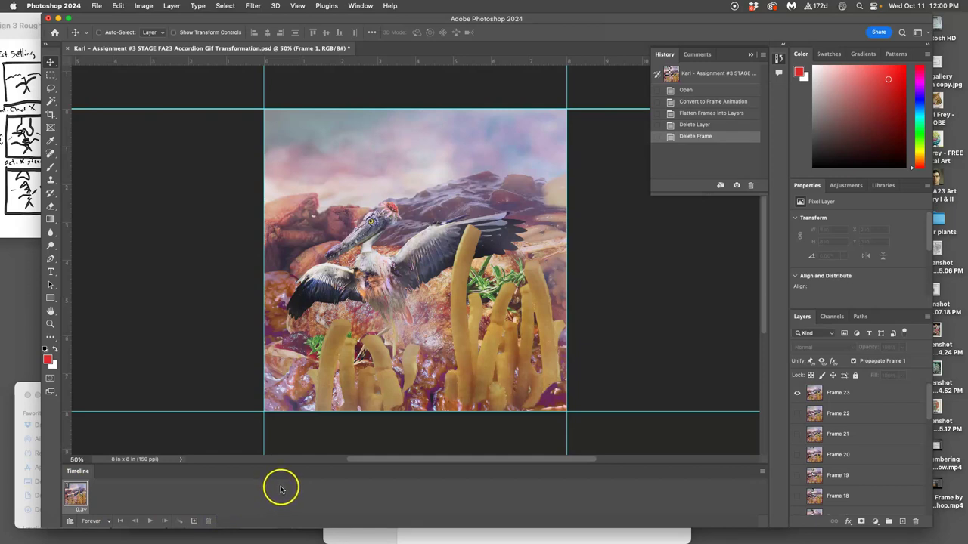
Save the Photoshop document with its flattened frame layers
left_click(97, 6)
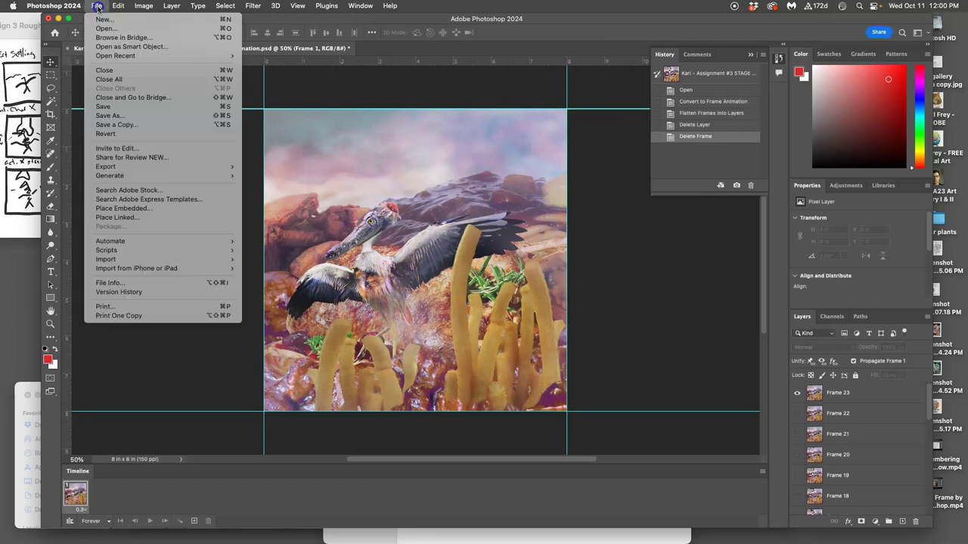
left_click(115, 107)
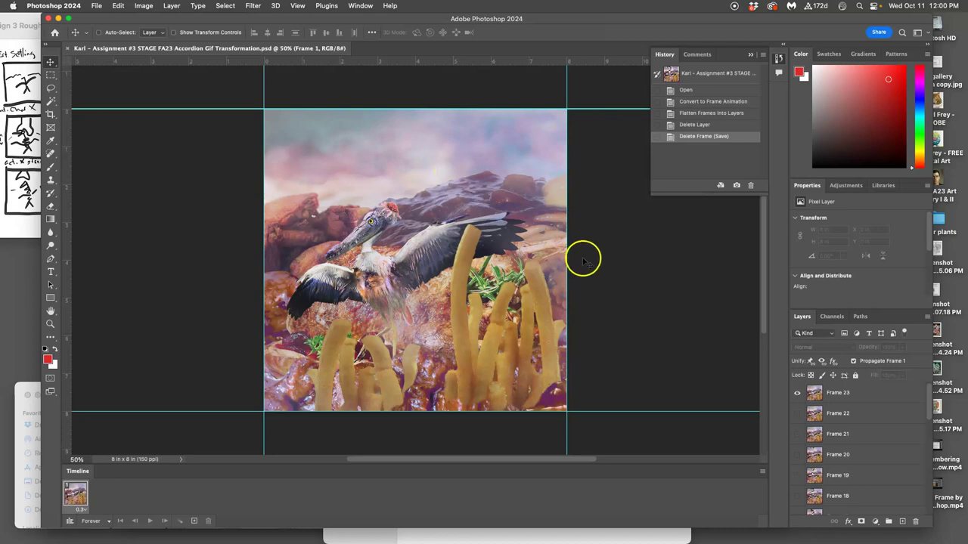
Make animation frames from the layers, then play the animation and stop it
left_click(761, 472)
left_click(774, 440)
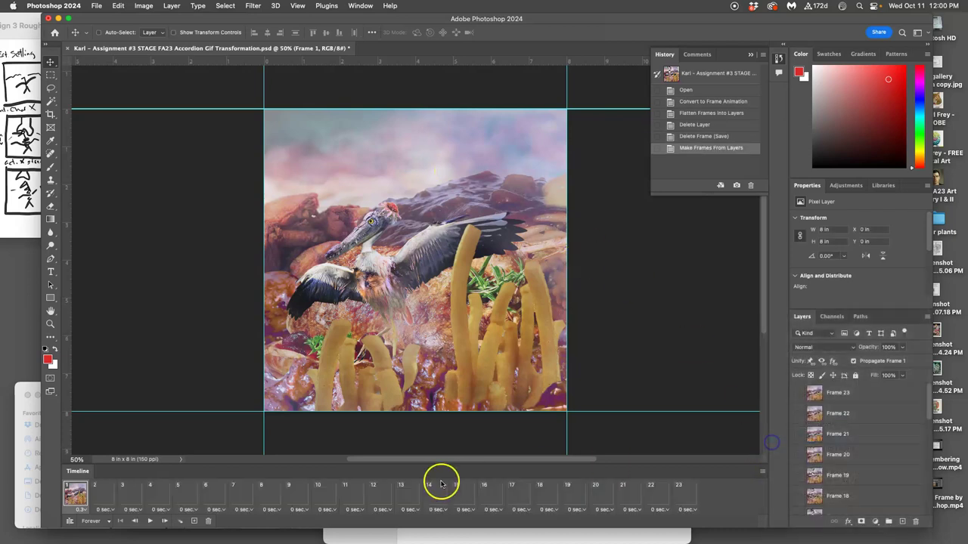
left_click(150, 521)
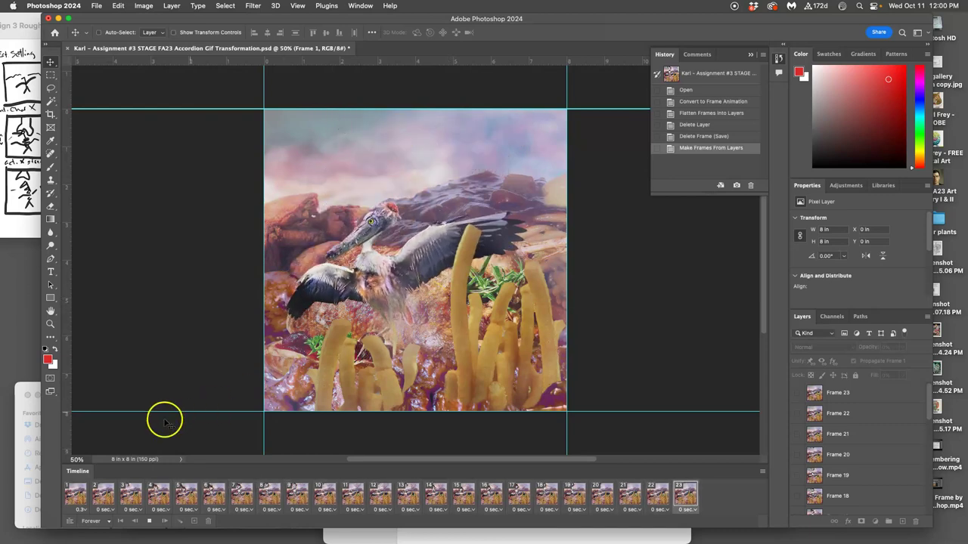
left_click(150, 521)
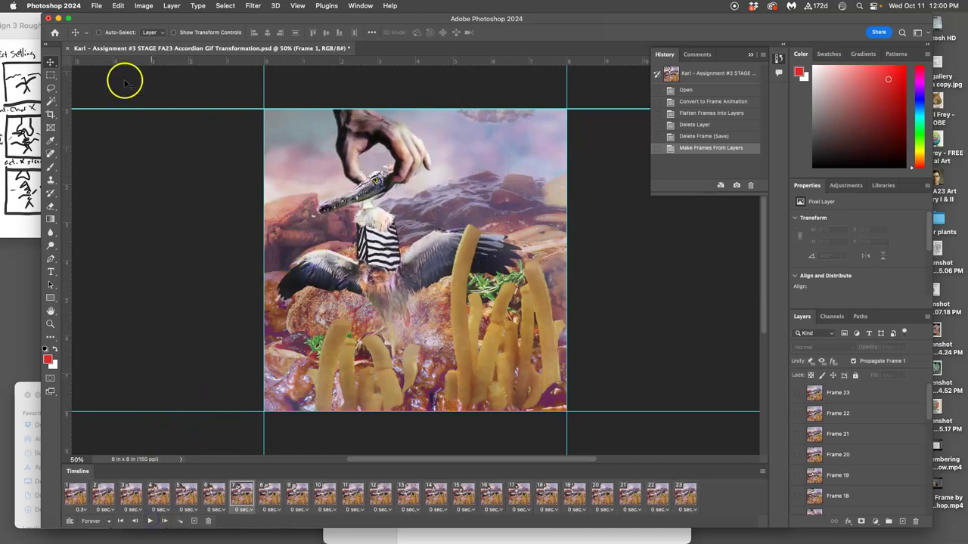
Select animation frames 1 through 23 in the timeline and delete them
left_click(685, 496)
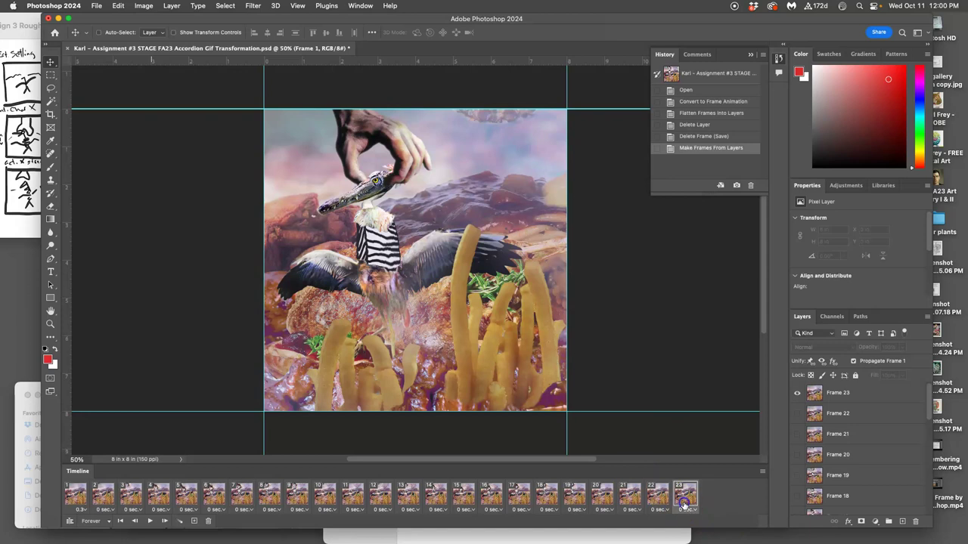
left_click(75, 496, "shift")
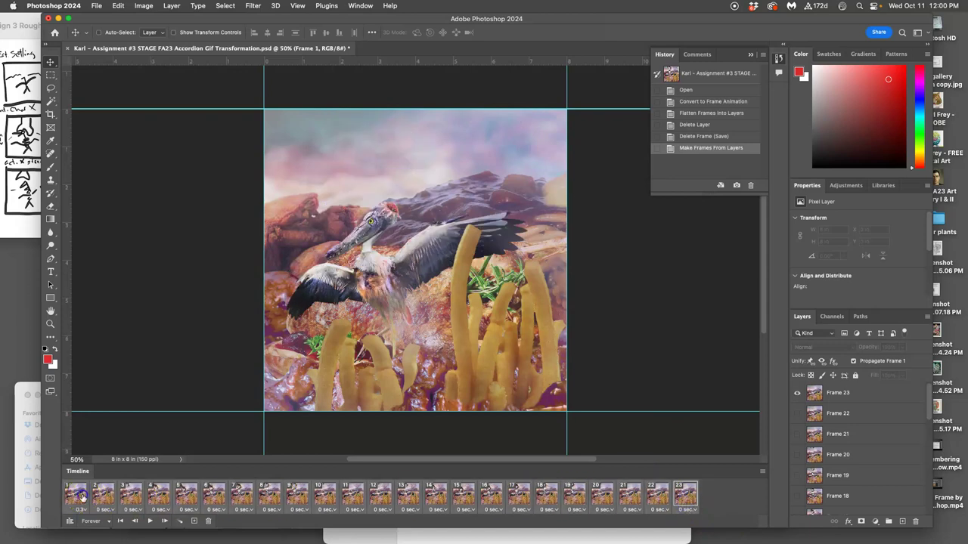
left_click(209, 521)
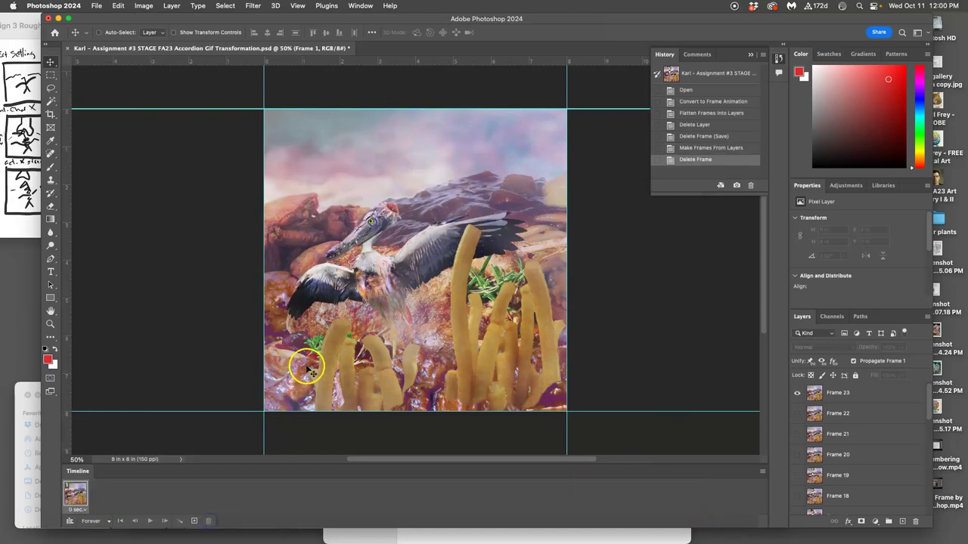
Save the document as a new Photoshop file on the Desktop, with "Refined Storyboard -" in place of "STAGE" in its name
left_click(96, 7)
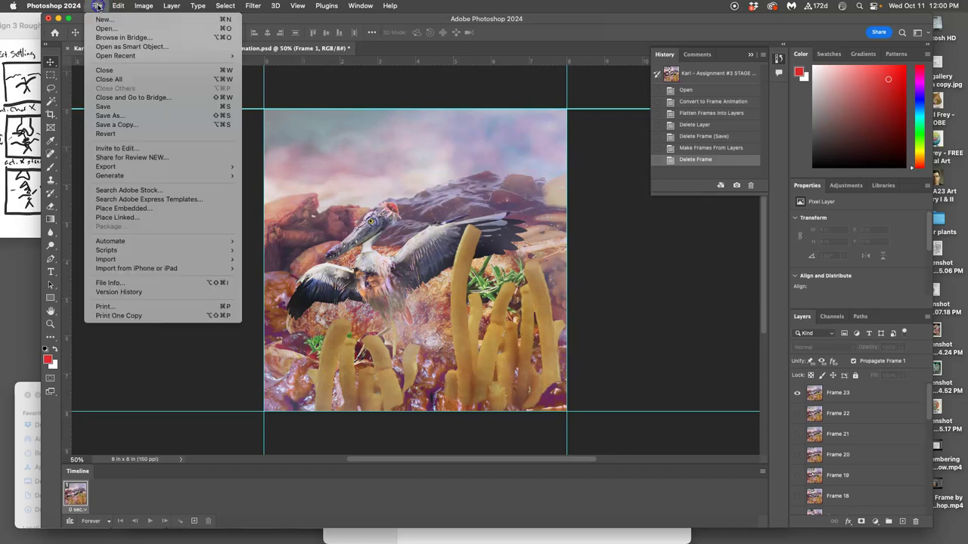
left_click(119, 116)
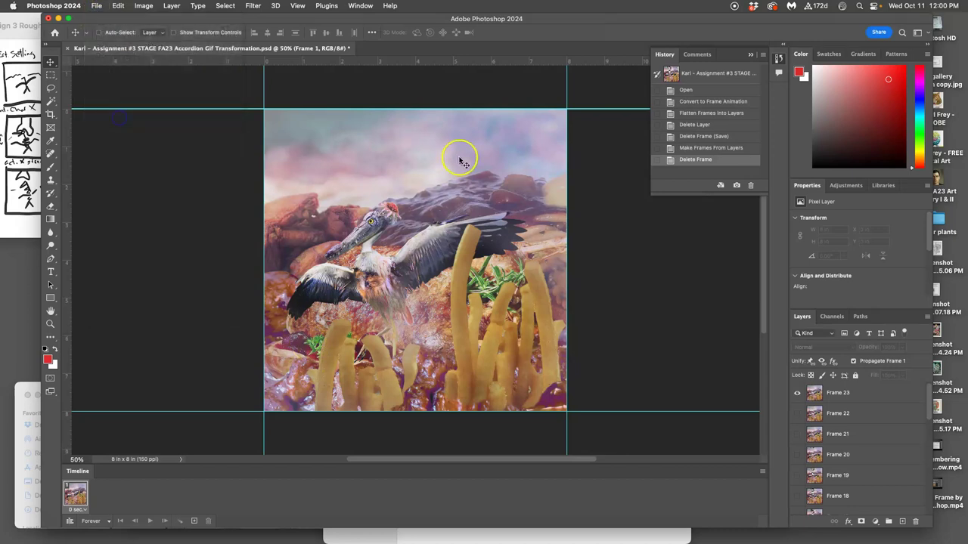
left_click(491, 161)
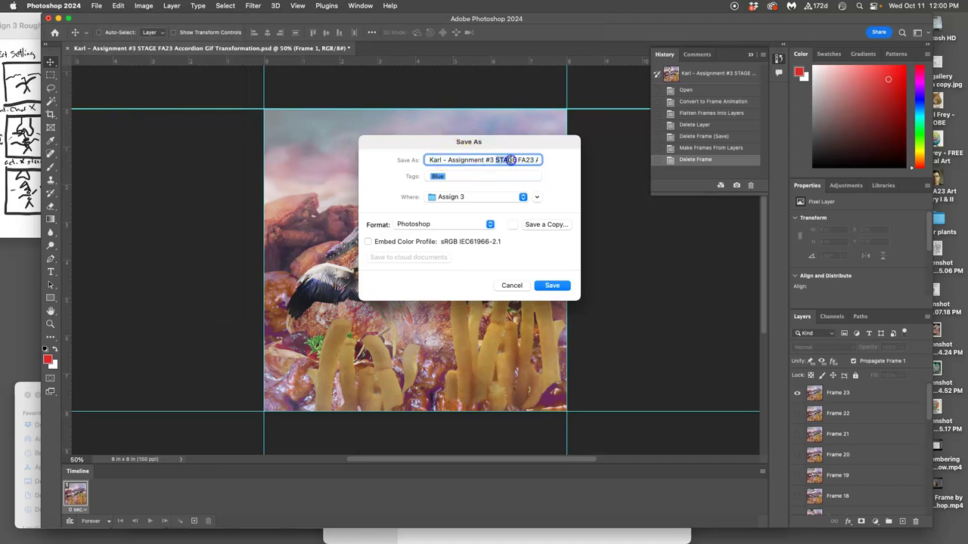
type("Refined Storyboard - FA23 Acco")
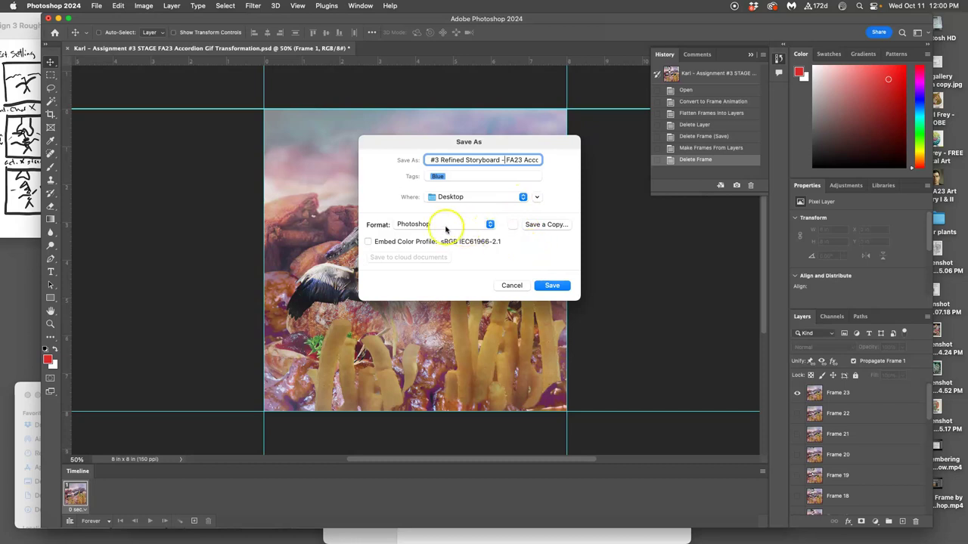
left_click(551, 285)
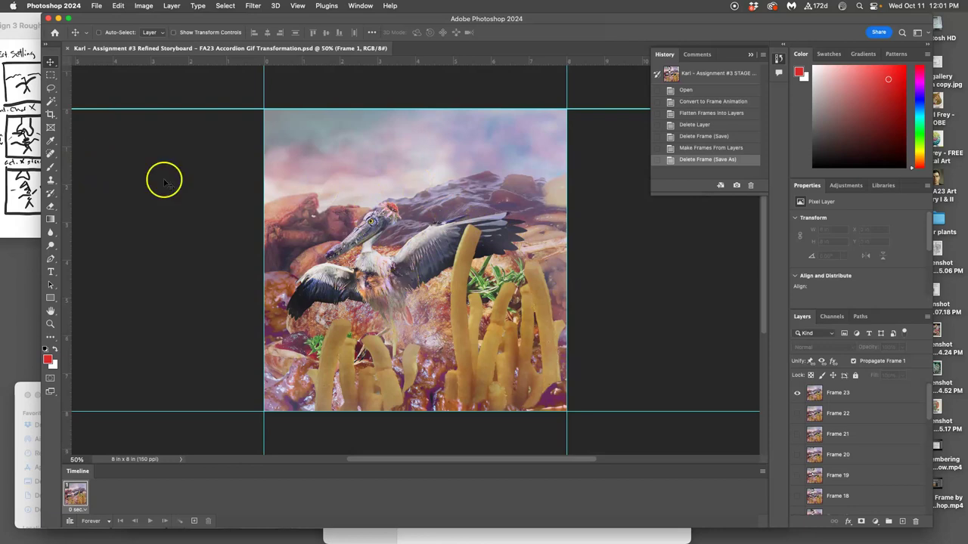
Glance at the rough storyboard sketch in Preview, then return to the Photoshop document and hide the animation timeline
left_click(23, 151)
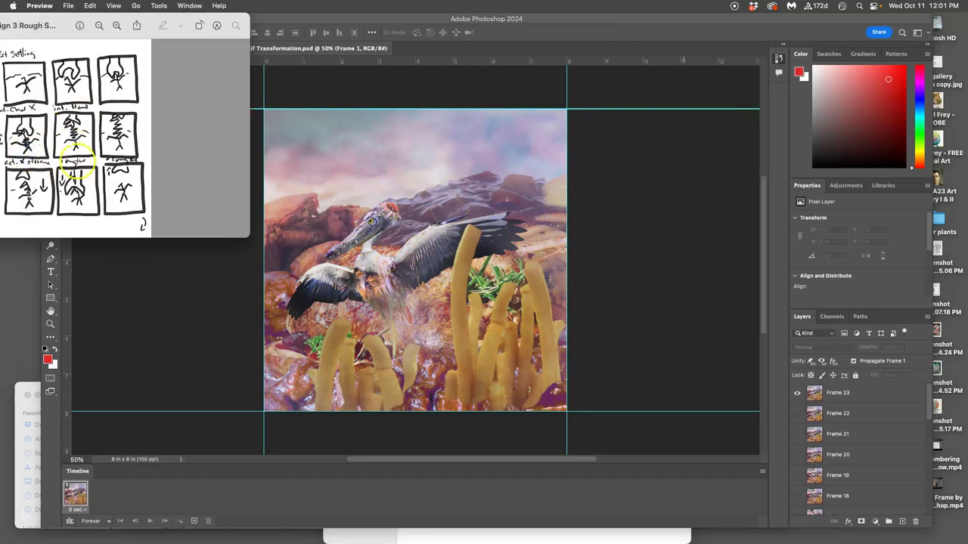
left_click(374, 217)
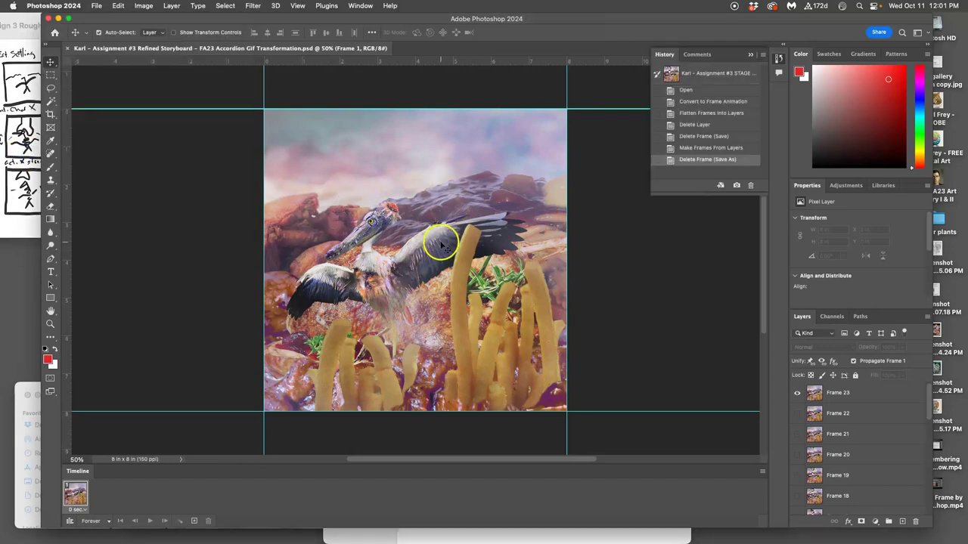
key("super+minus")
key("super+minus")
key("super+minus")
key("super+minus")
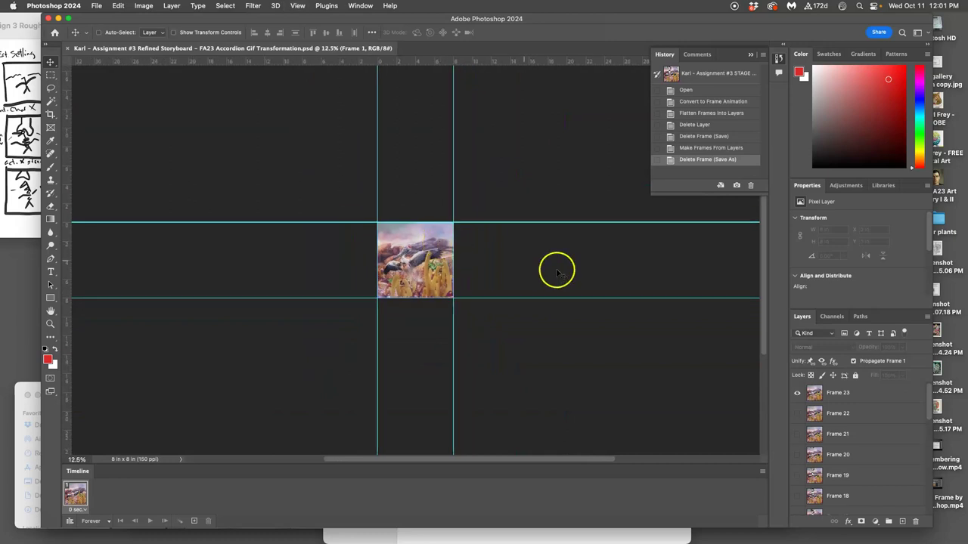
left_click(360, 5)
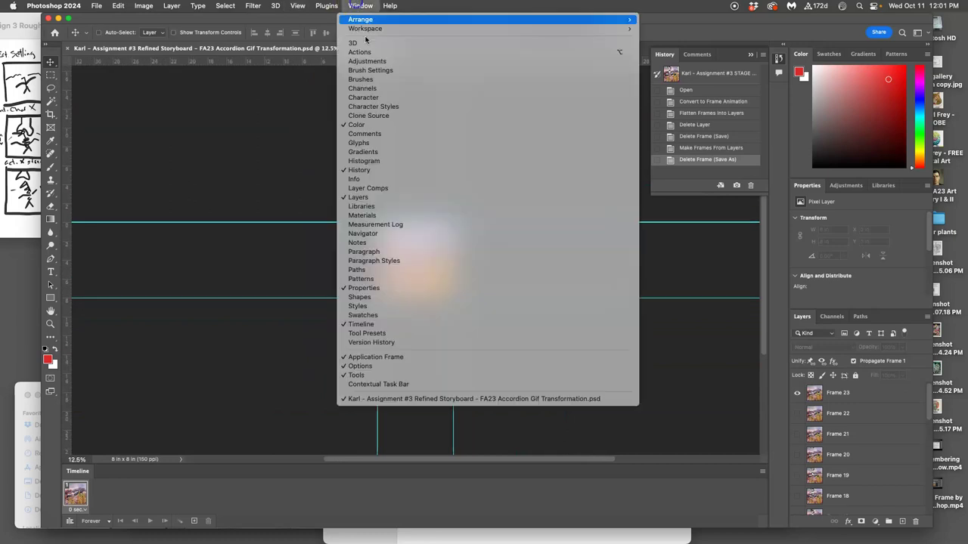
left_click(395, 318)
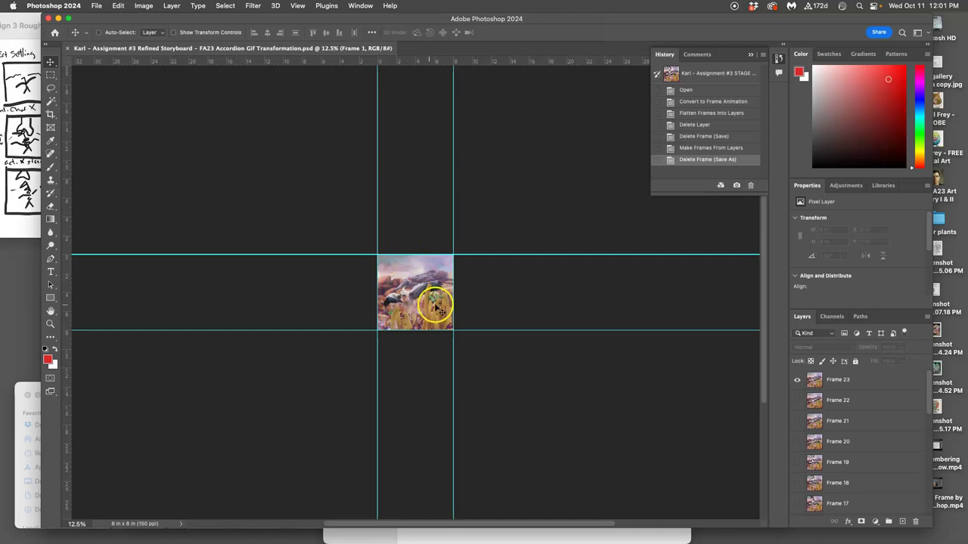
Enlarge the canvas to 30 inches wide by 40 inches high, keeping the artwork anchored at the centre
left_click(143, 5)
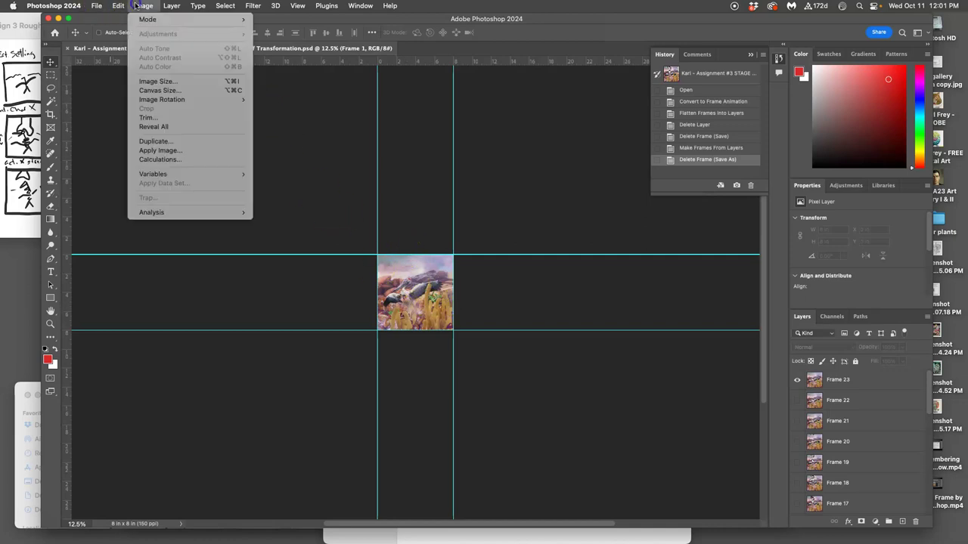
left_click(172, 89)
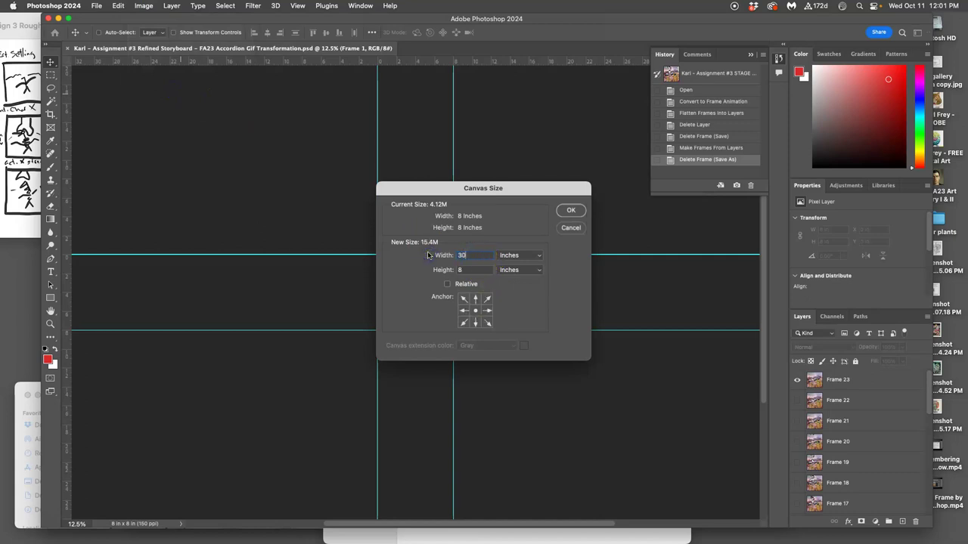
key("Tab")
left_click(576, 210)
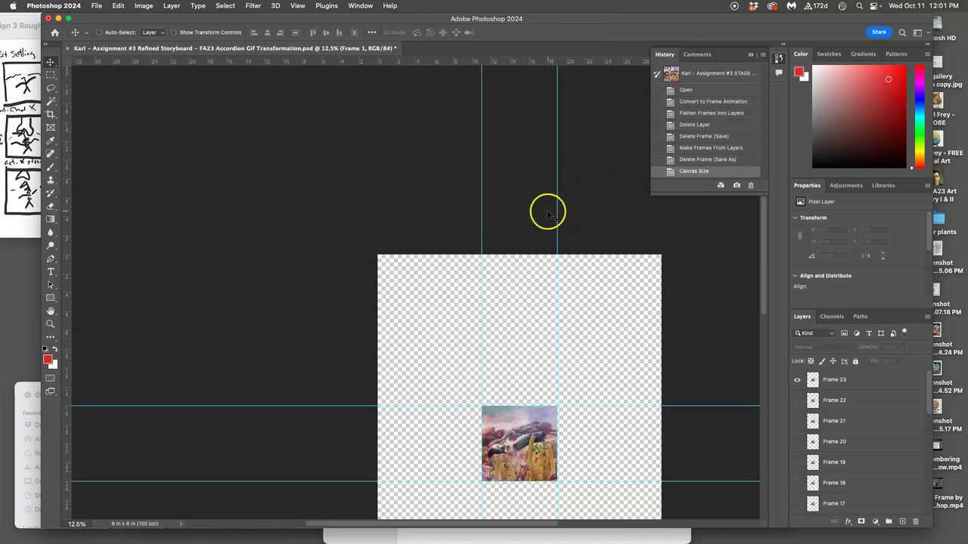
scroll(548, 214, "down", 10)
scroll(542, 215, "right", 10)
scroll(542, 215, "up", 10)
scroll(541, 215, "left", 10)
scroll(545, 215, "down", 8)
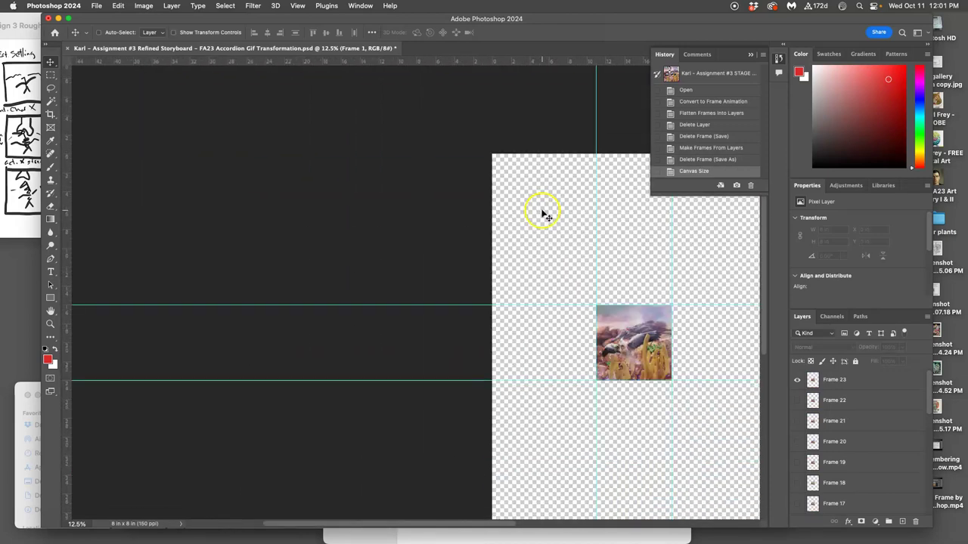
scroll(545, 214, "right", 5)
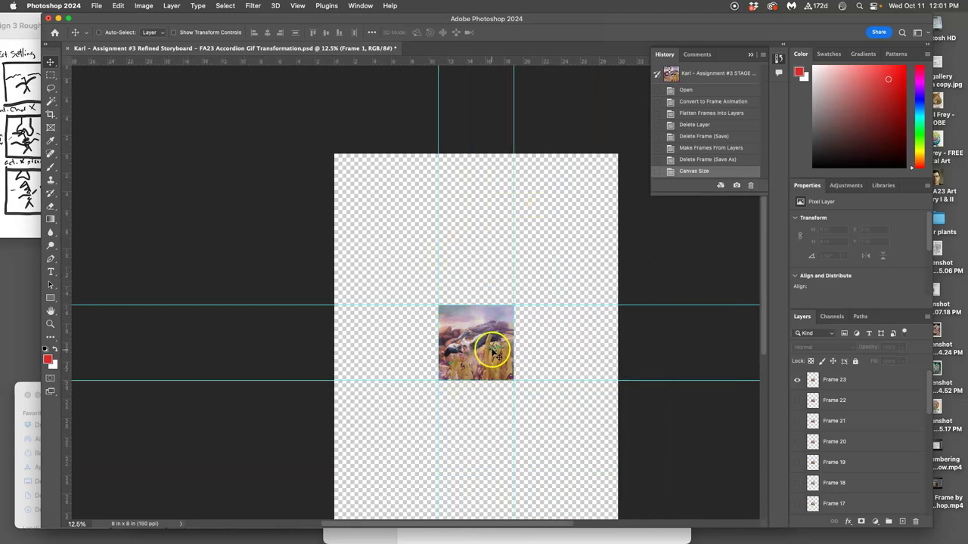
scroll(496, 327, "right", 1)
scroll(497, 327, "right", 2)
scroll(496, 326, "down", 1)
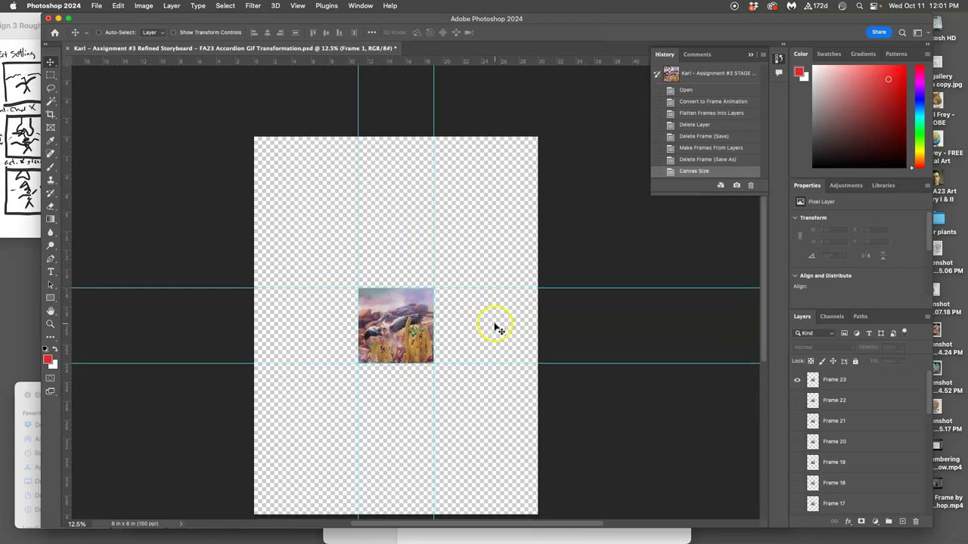
scroll(408, 324, "down", 2)
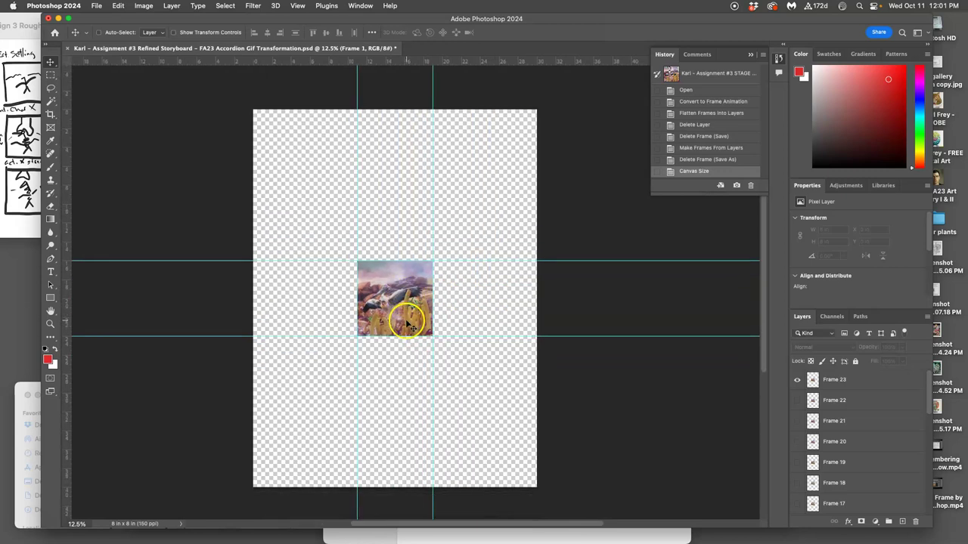
Create a new layer filled with white and place it beneath Frame 1 at the bottom of the layer stack
scroll(892, 454, "down", 8)
left_click(896, 506)
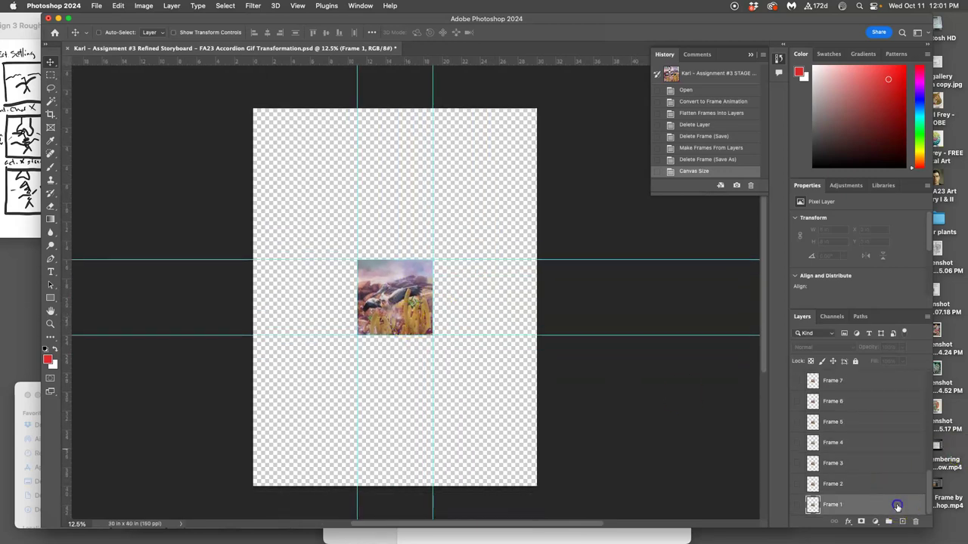
left_click(903, 521)
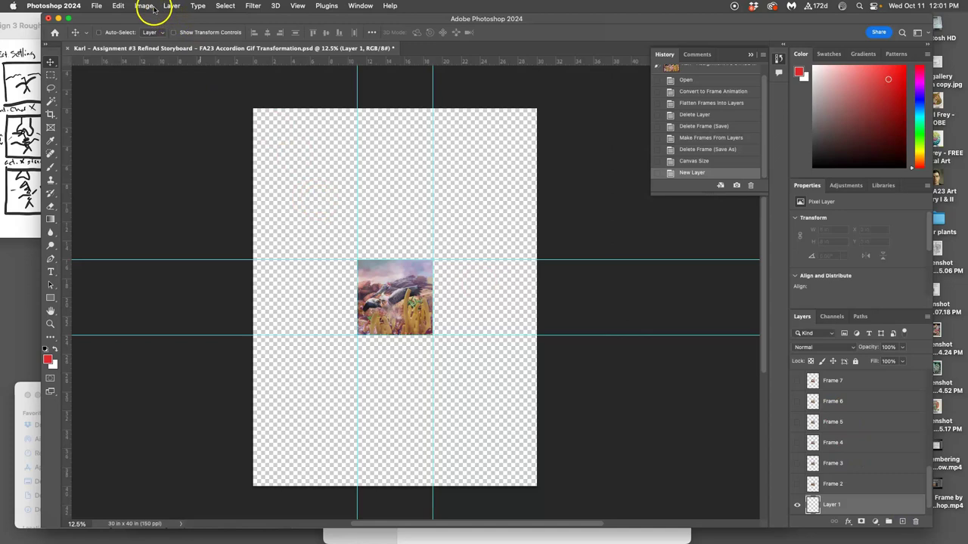
left_click(118, 6)
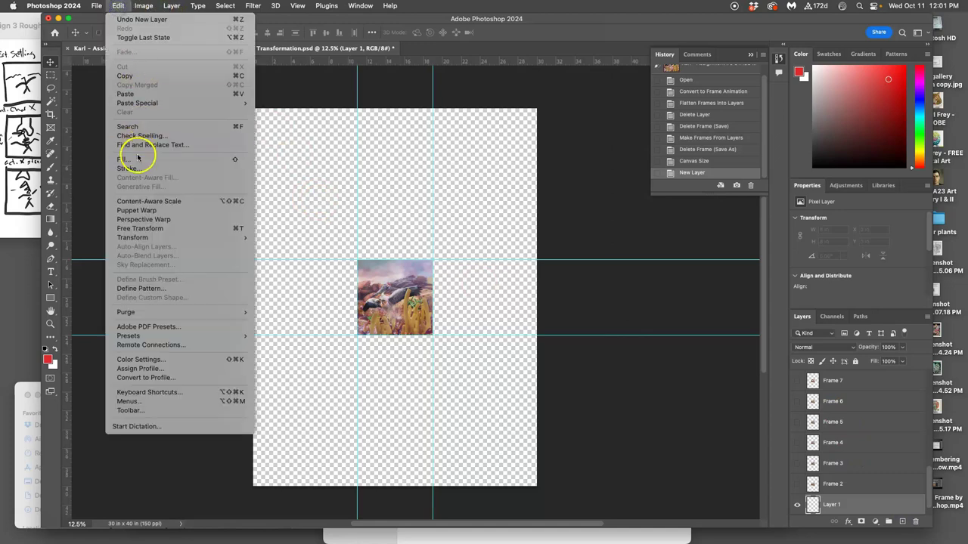
left_click(256, 159)
left_click(551, 224)
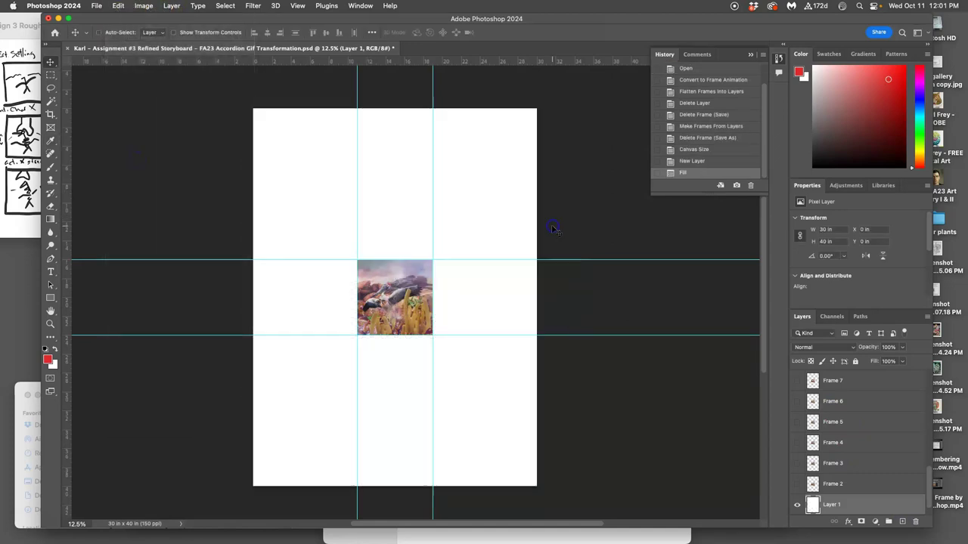
scroll(897, 415, "down", 1)
left_click_drag(871, 501, 860, 476)
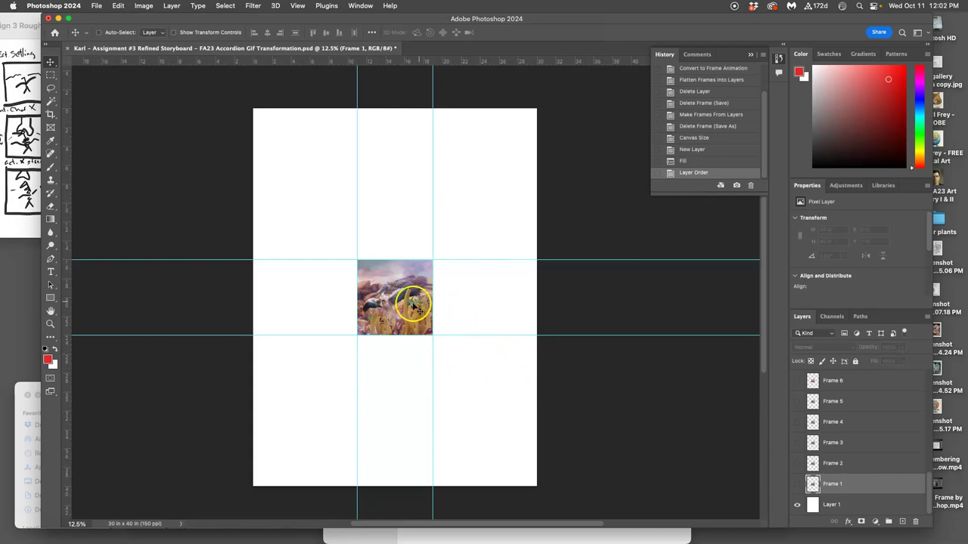
Display the grid over the enlarged canvas
scroll(835, 447, "up", 10)
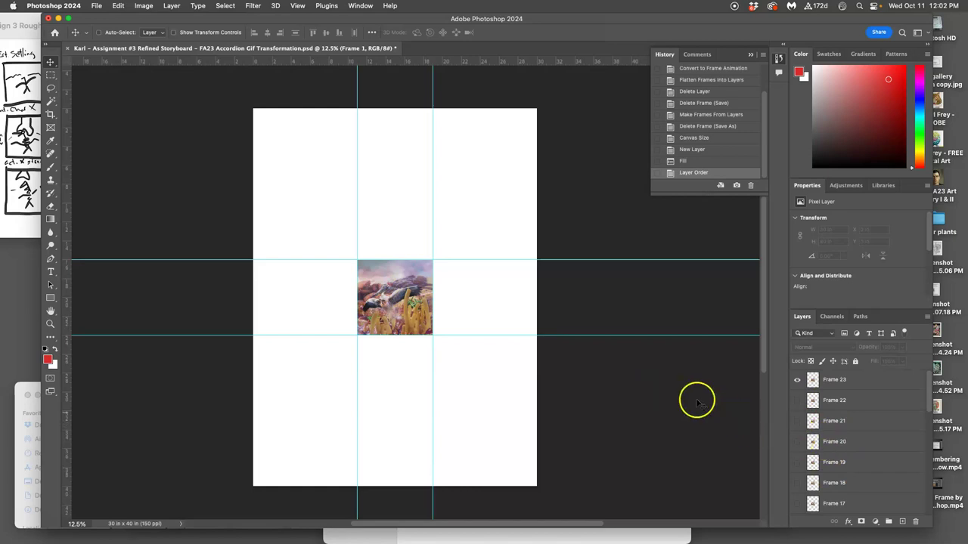
left_click(298, 6)
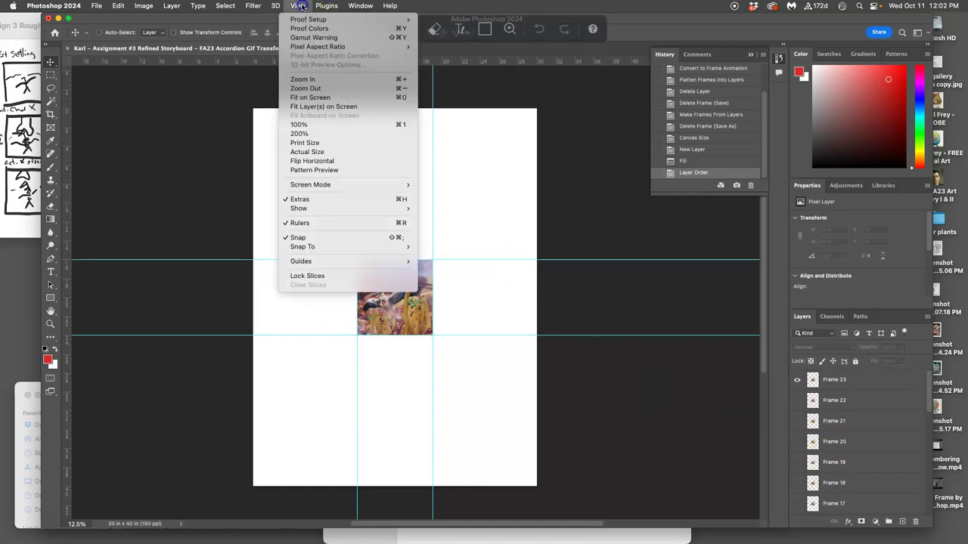
mouse_move(328, 209)
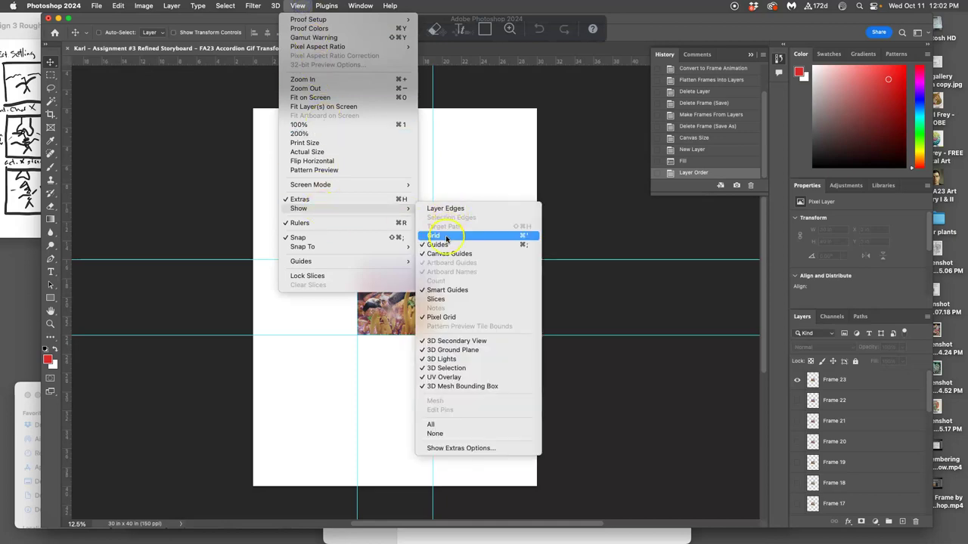
left_click(444, 240)
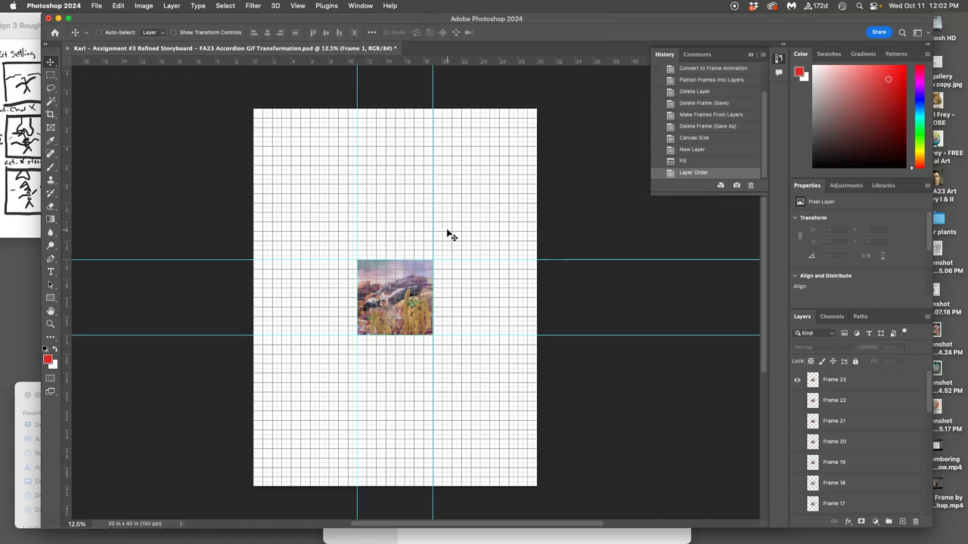
key("super+apostrophe")
key("super+apostrophe")
left_click(439, 208)
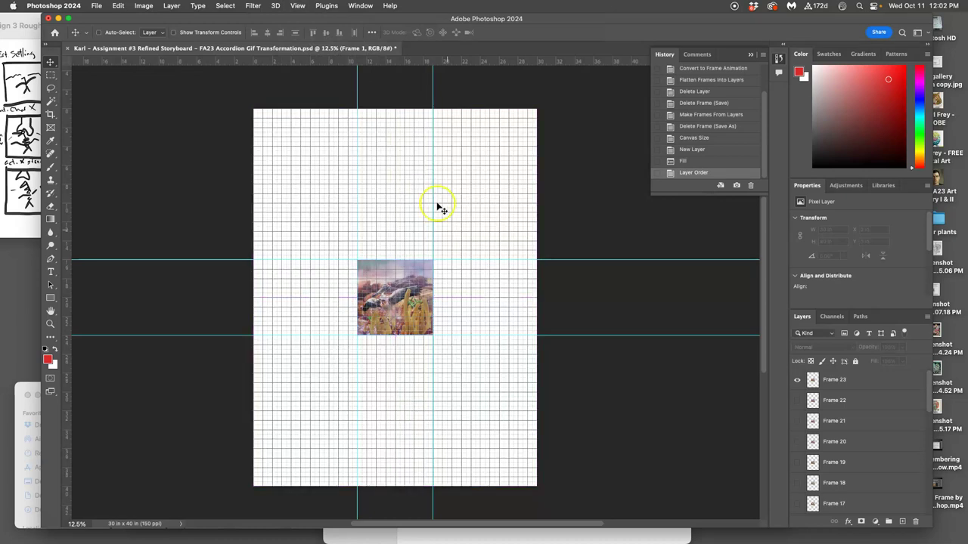
Place four guides, each one inch outside an edge of the central frame image, and hide the grid
key("super+equal")
key("super+equal")
key("super+equal")
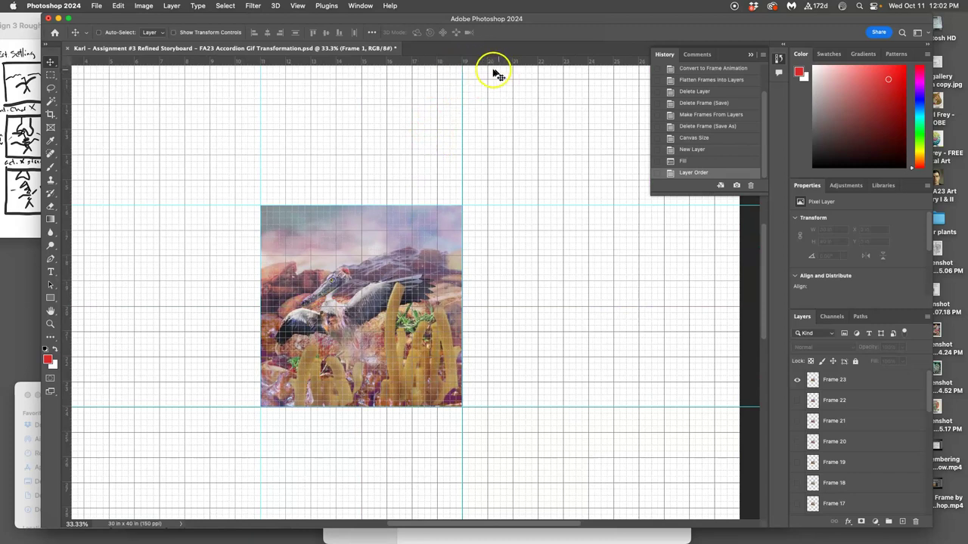
left_click_drag(68, 162, 488, 161)
left_click_drag(432, 61, 426, 180)
left_click_drag(68, 194, 234, 193)
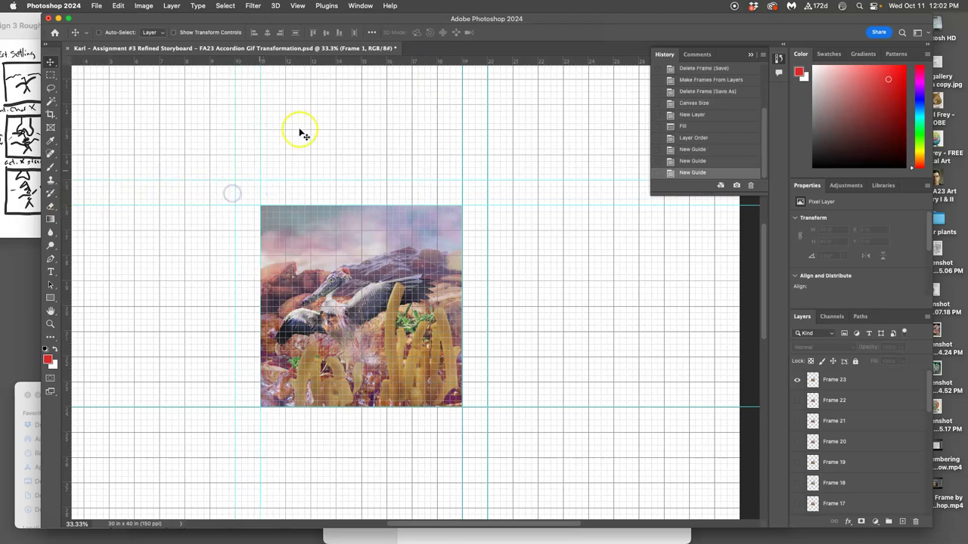
left_click_drag(377, 62, 366, 432)
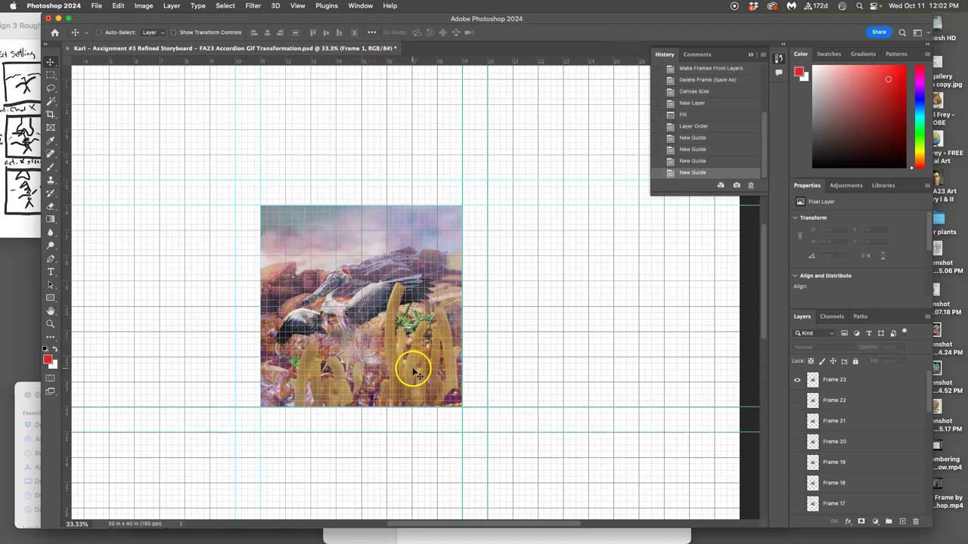
key("super+apostrophe")
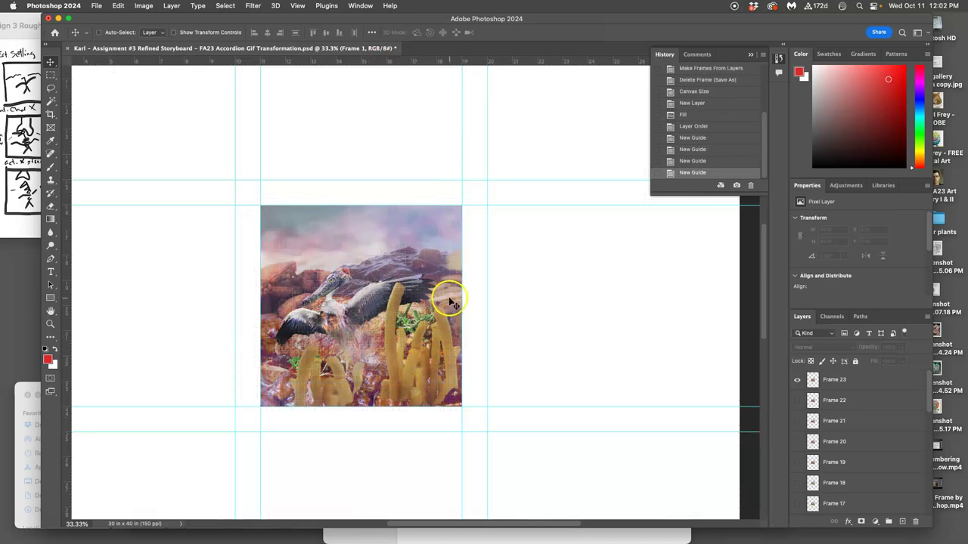
Enable Auto-Select for the Move tool and make the Frame 22 through Frame 14 layers visible
key("super+minus")
key("super+minus")
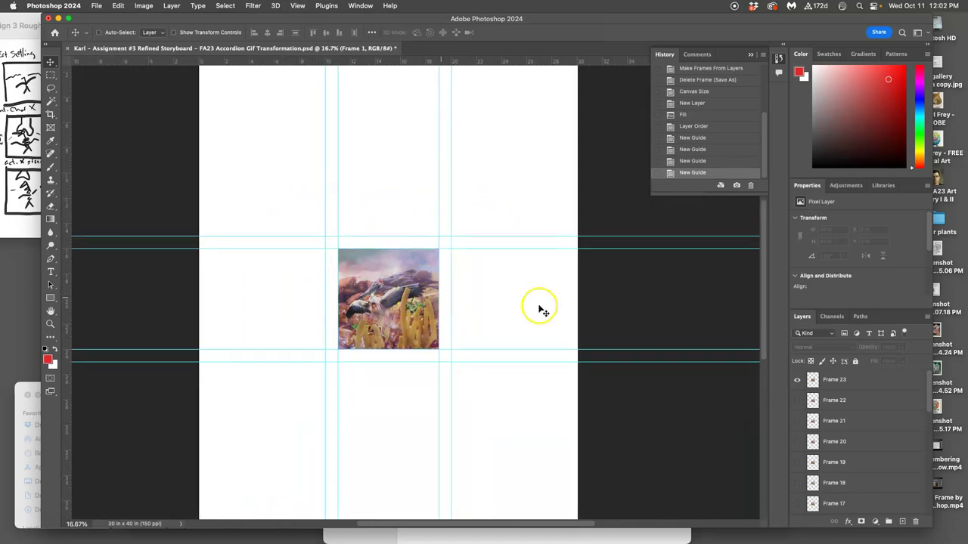
left_click(98, 33)
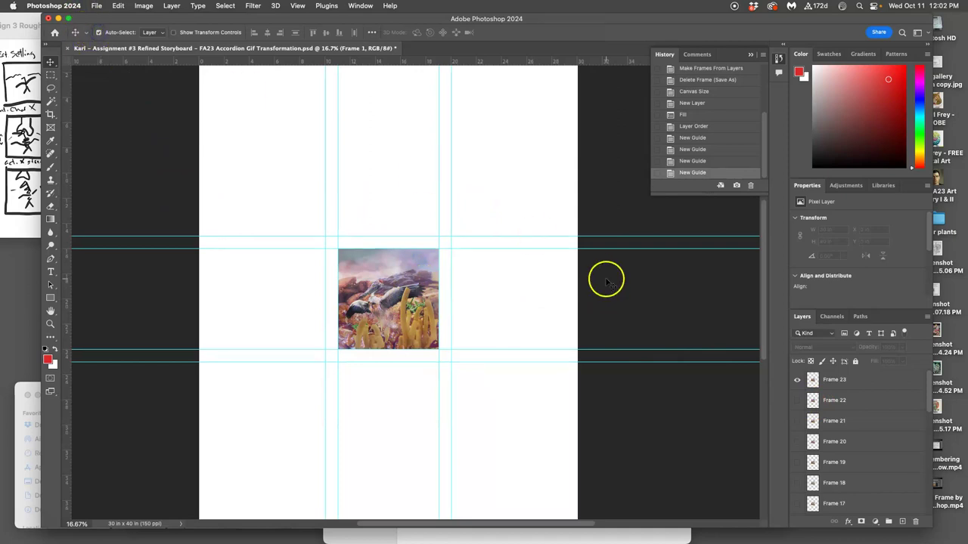
left_click(797, 400)
left_click(797, 421)
left_click(797, 442)
left_click(797, 482)
scroll(842, 458, "down", 3)
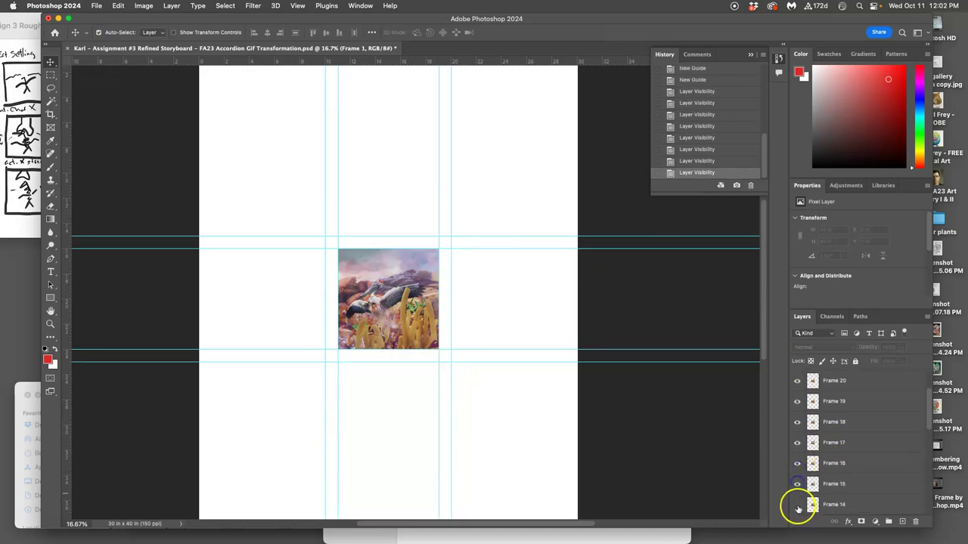
scroll(493, 298, "up", 2)
Arrange the stacked frame images into a three-by-three storyboard aligned to the guides, with one-inch gaps between panels
left_click_drag(378, 349, 264, 234)
left_click_drag(354, 310, 353, 196)
left_click_drag(376, 324, 484, 329)
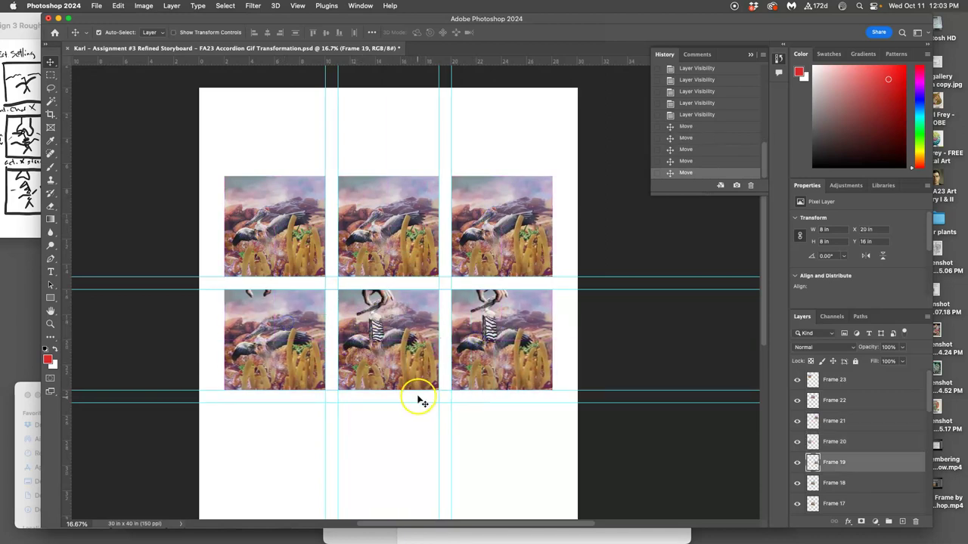
left_click_drag(435, 384, 308, 486)
left_click_drag(395, 466, 501, 484)
left_click(356, 300)
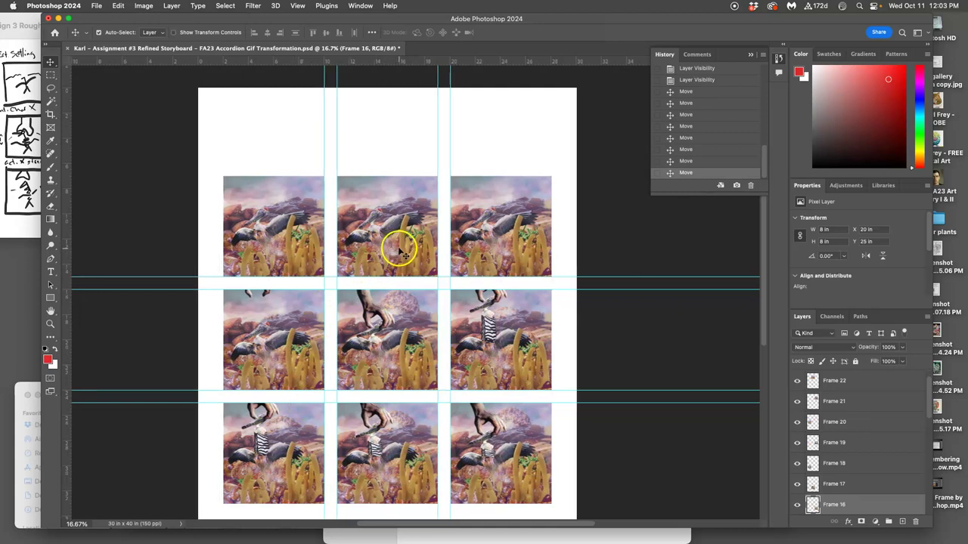
Check Frame 21 by toggling its visibility off and on, and look through the remaining frame layers
scroll(423, 257, "down", 3)
scroll(832, 424, "up", 1)
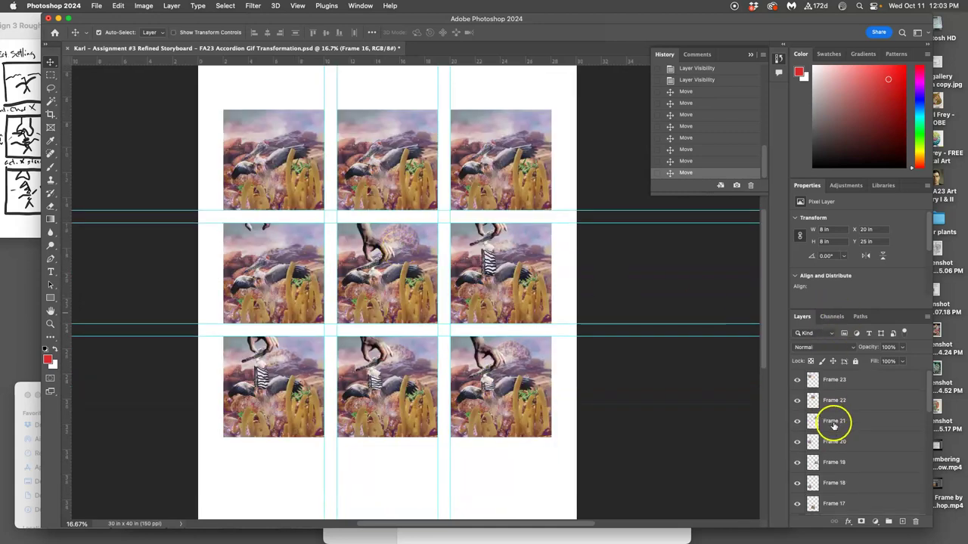
left_click(798, 424)
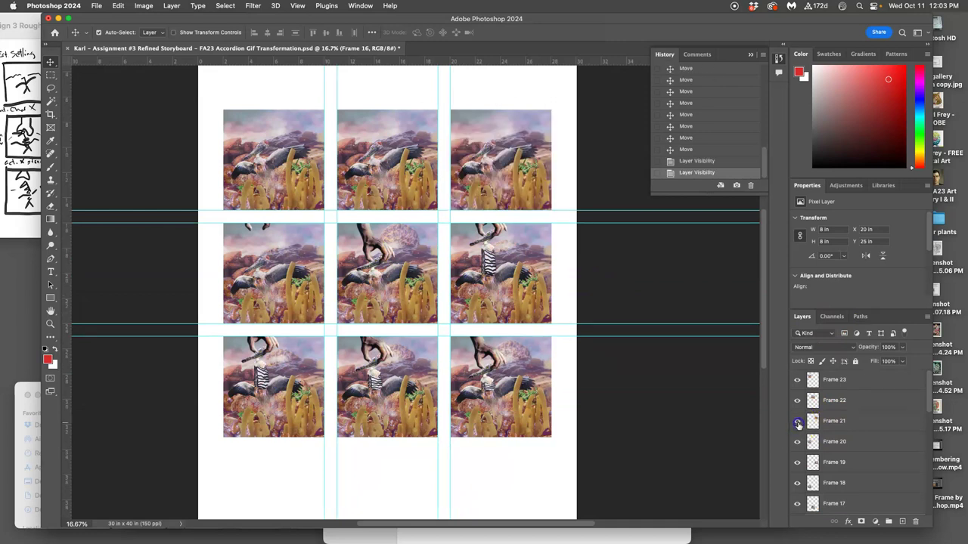
scroll(803, 459, "down", 5)
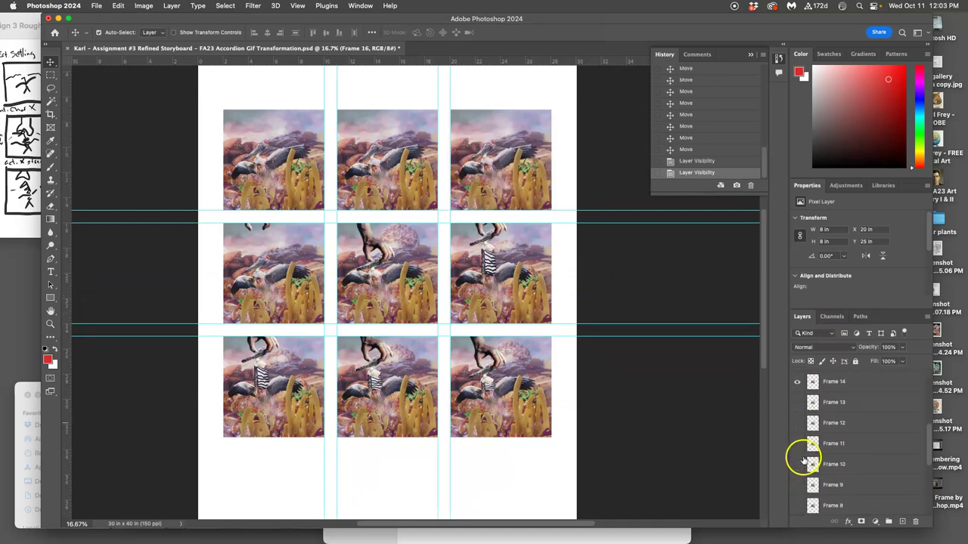
scroll(803, 459, "down", 3)
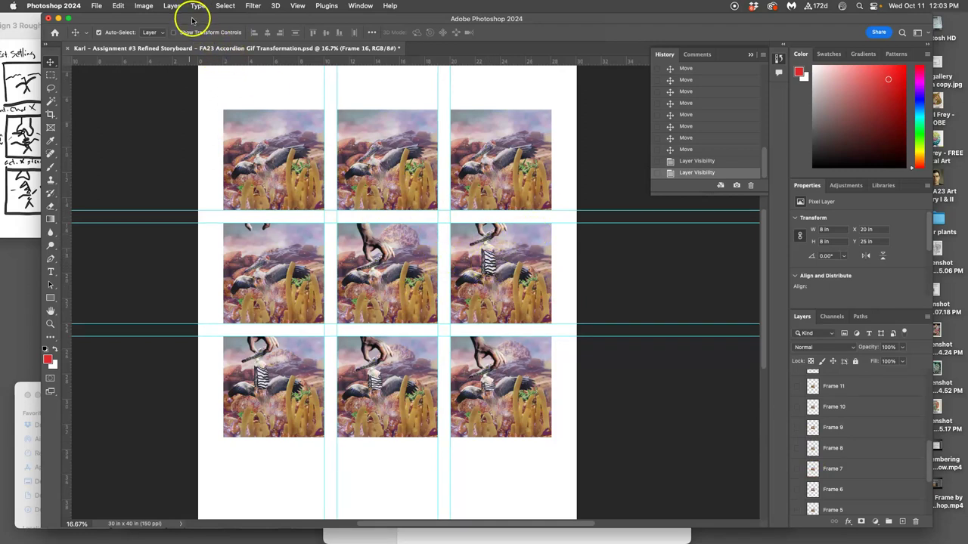
Move the Photoshop window aside and switch to the Assignment #3 (GIF Transformation) discussion page in Chrome
left_click_drag(193, 21, 380, 15)
left_click(229, 279)
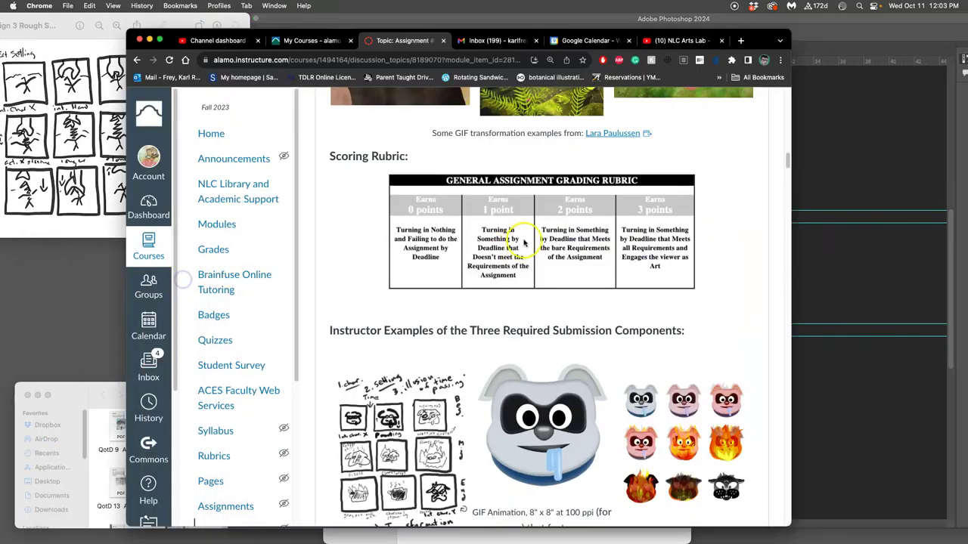
scroll(518, 242, "down", 3)
scroll(641, 162, "up", 5)
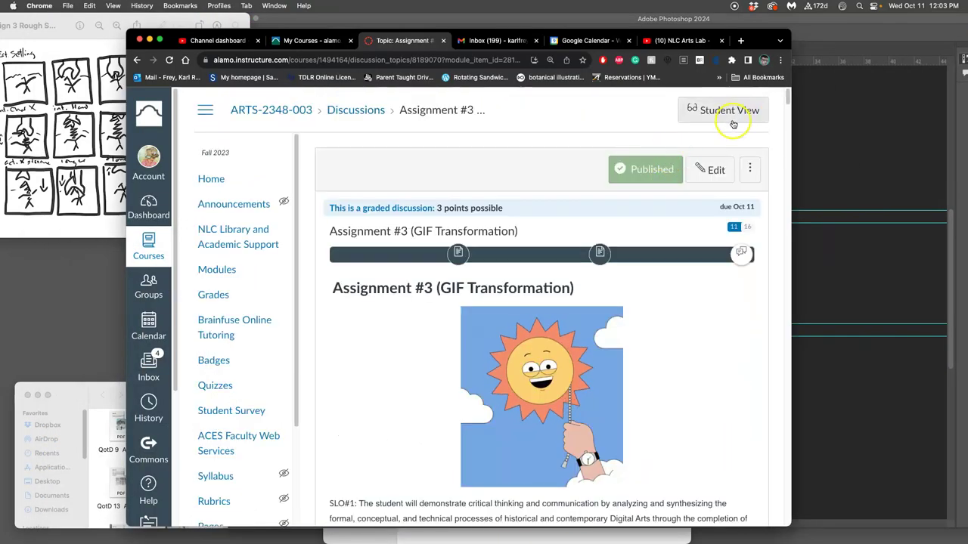
left_click(713, 168)
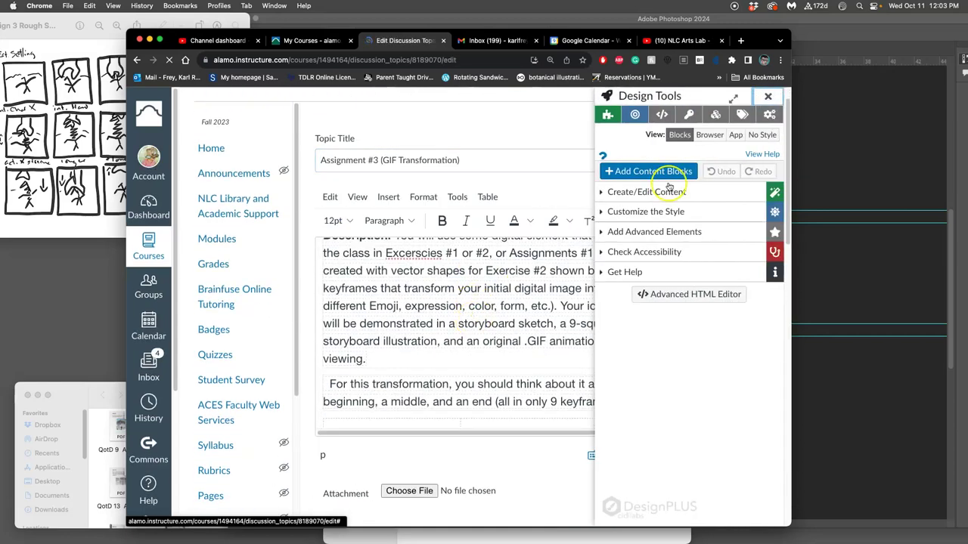
left_click(767, 97)
scroll(556, 263, "down", 10)
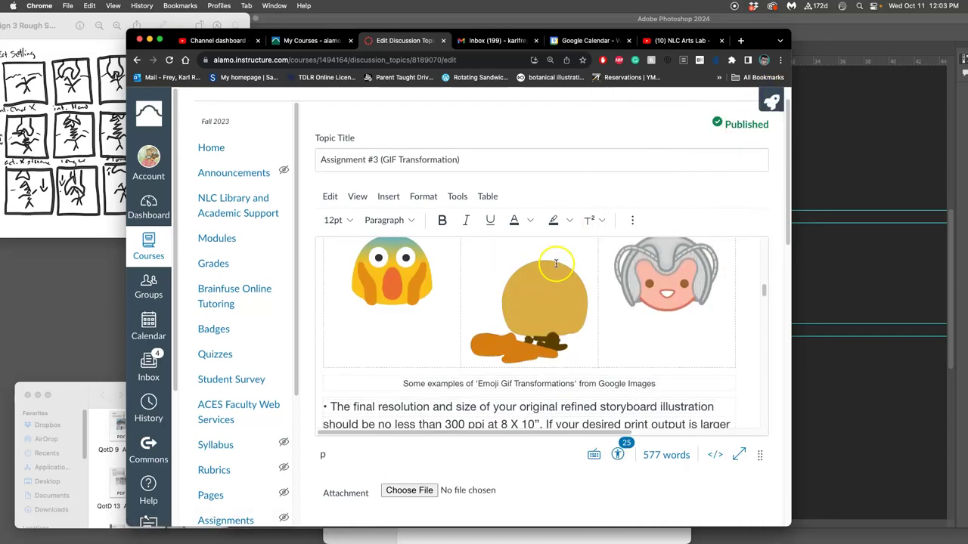
scroll(556, 264, "down", 15)
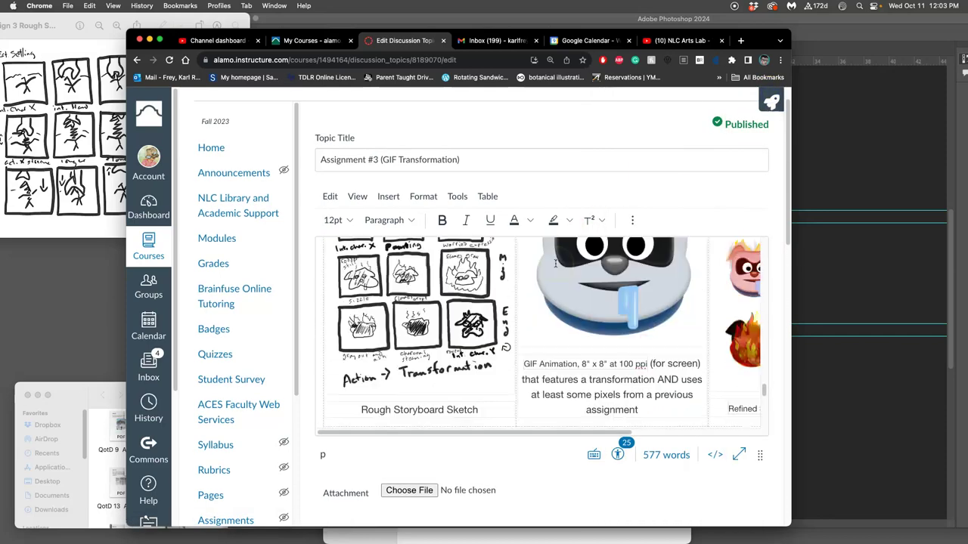
scroll(519, 320, "down", 15)
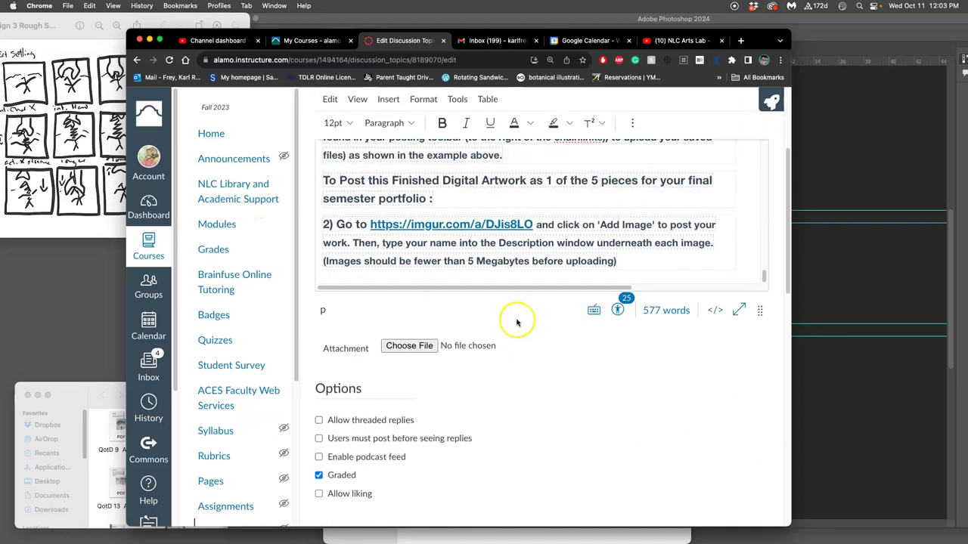
left_click(763, 496)
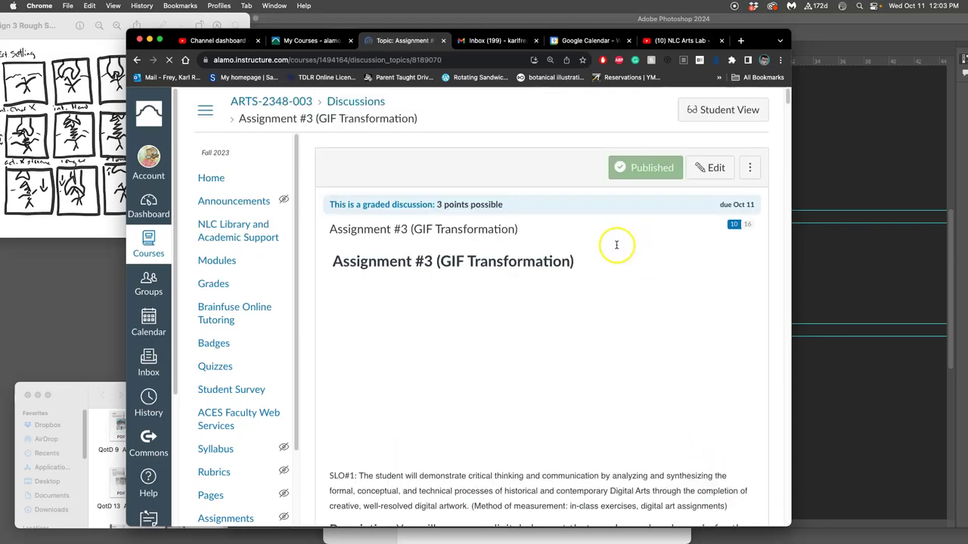
Open the instructor's example post for editing and place the text cursor below the final GIF animation at its end
scroll(557, 324, "down", 10)
scroll(556, 324, "down", 8)
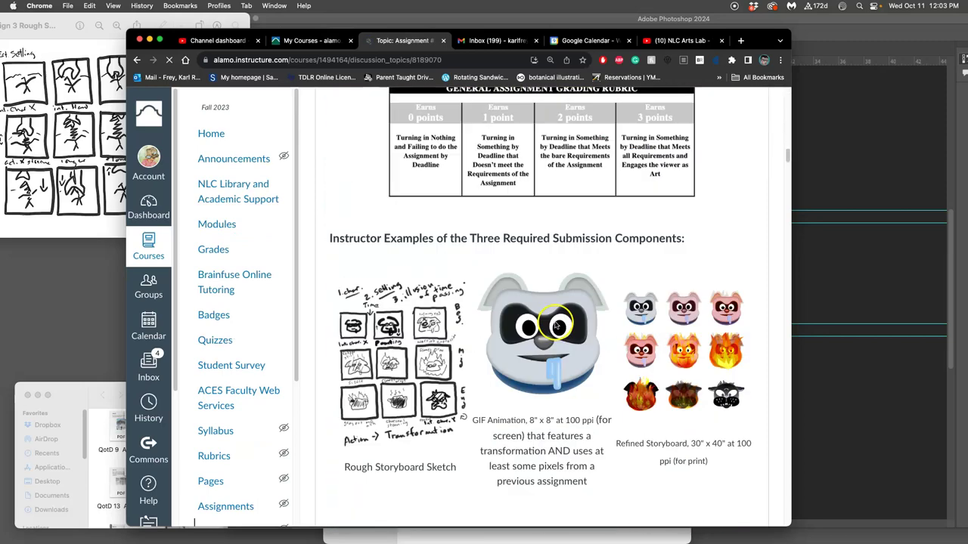
scroll(704, 306, "down", 12)
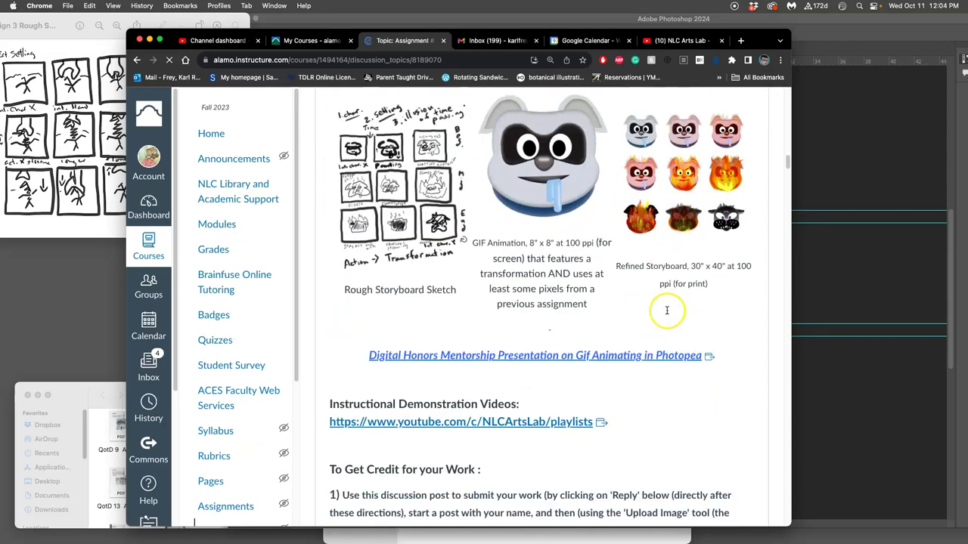
scroll(691, 268, "up", 3)
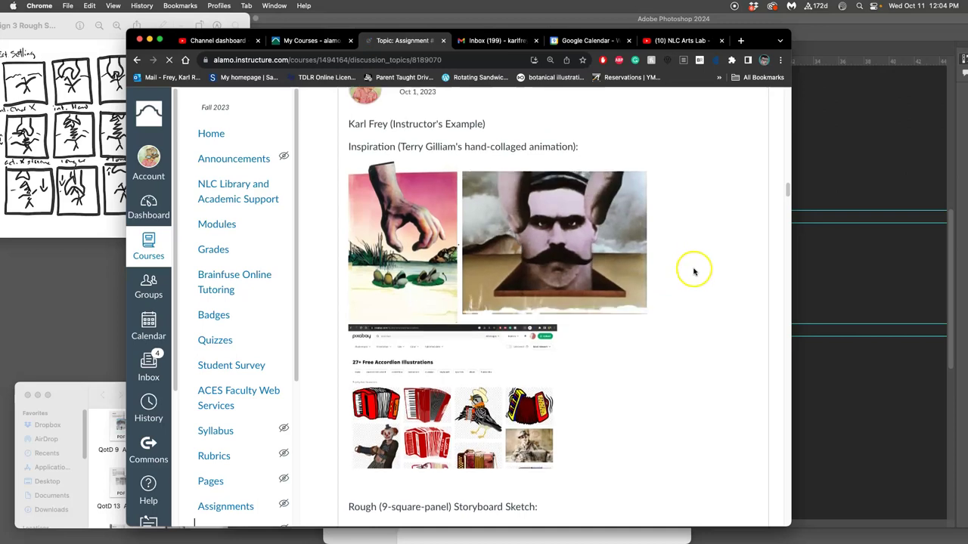
left_click(747, 232)
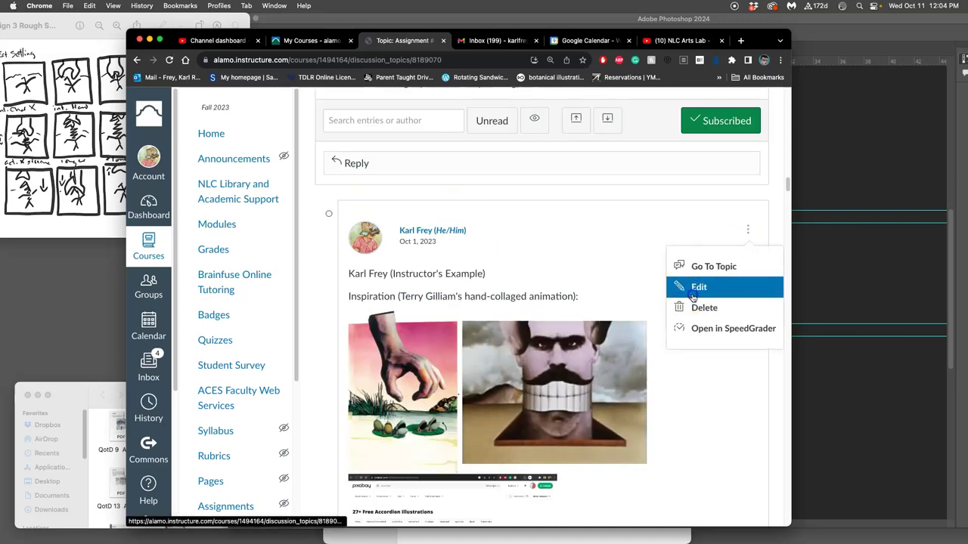
left_click(691, 290)
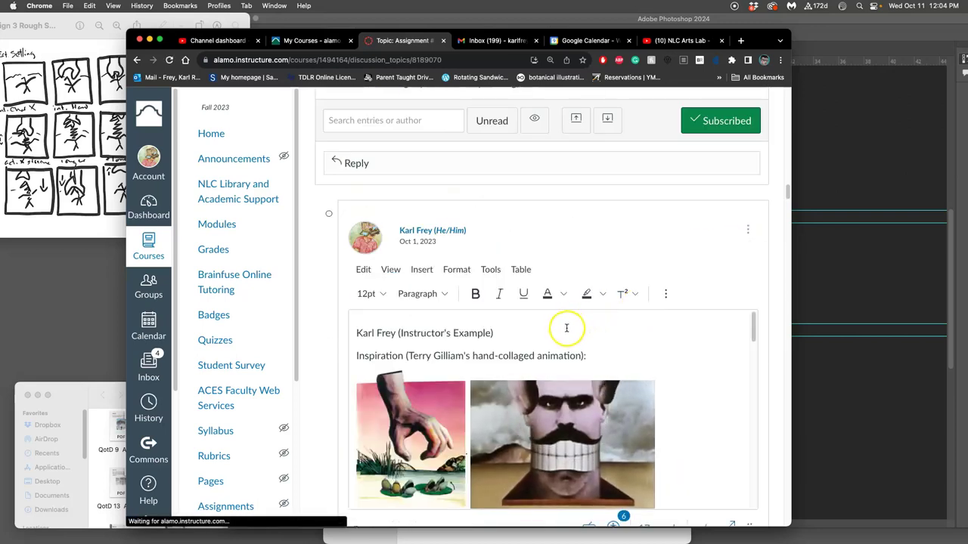
scroll(567, 327, "down", 5)
scroll(569, 325, "down", 10)
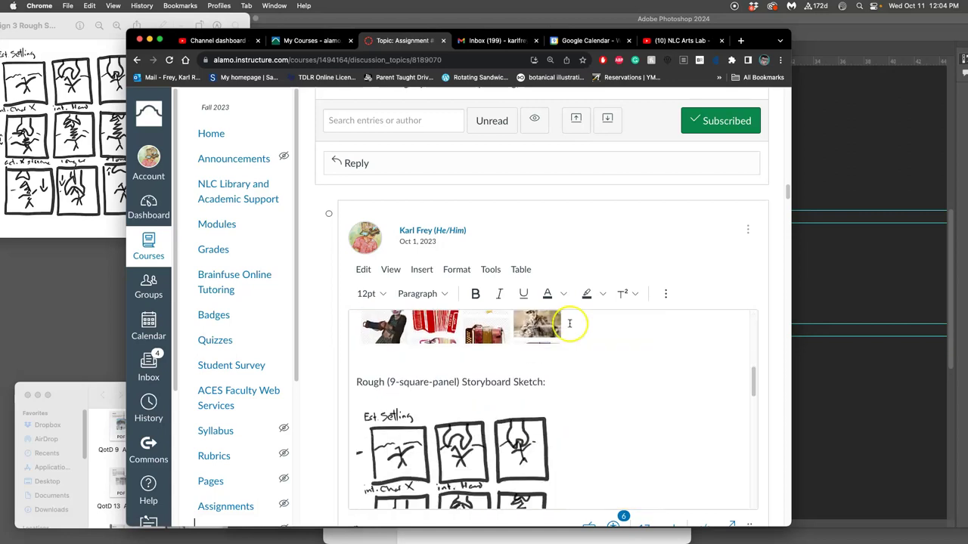
left_click(518, 479)
Insert a screenshot of the nine-panel storyboard below the GIF in the post and scale the image down slightly
key("ctrl+Right")
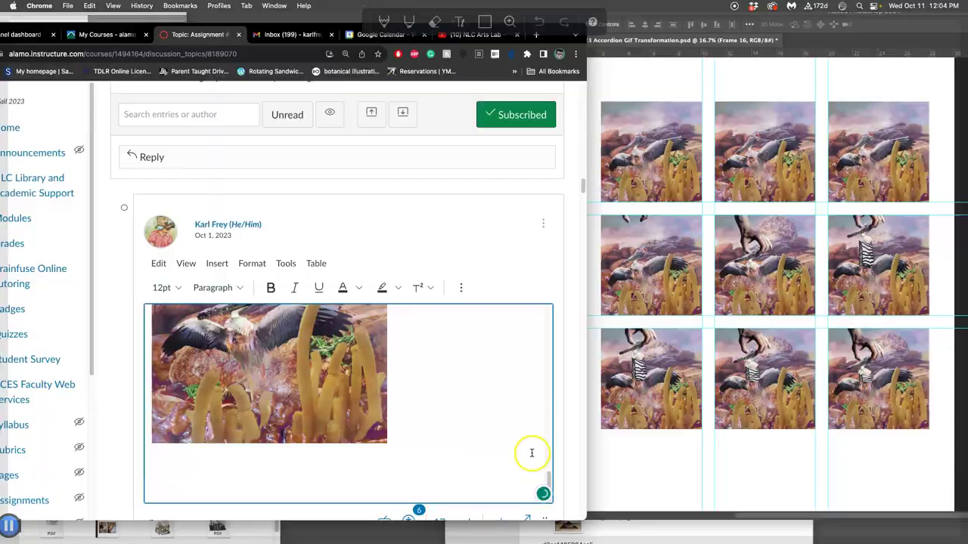
key("ctrl+Left")
left_click_drag(875, 182, 481, 489)
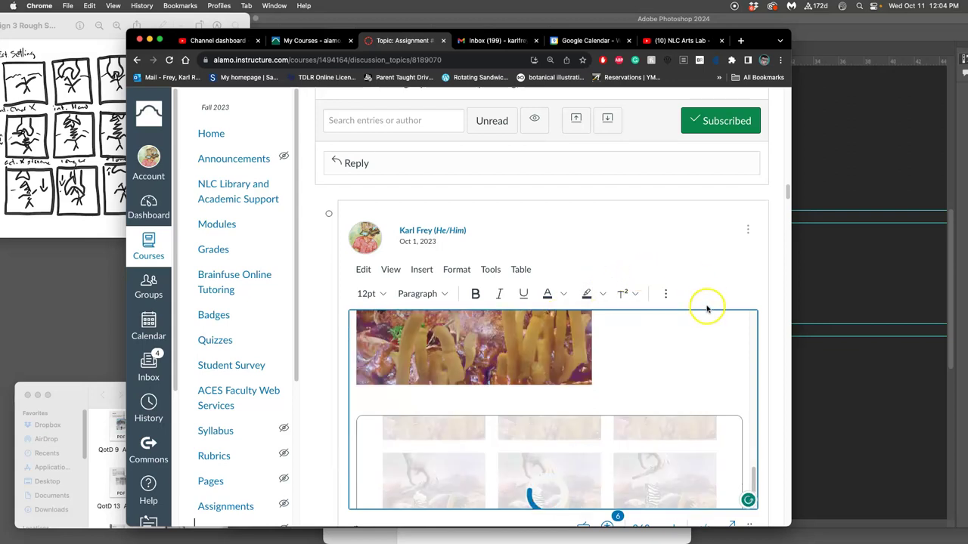
left_click(684, 426)
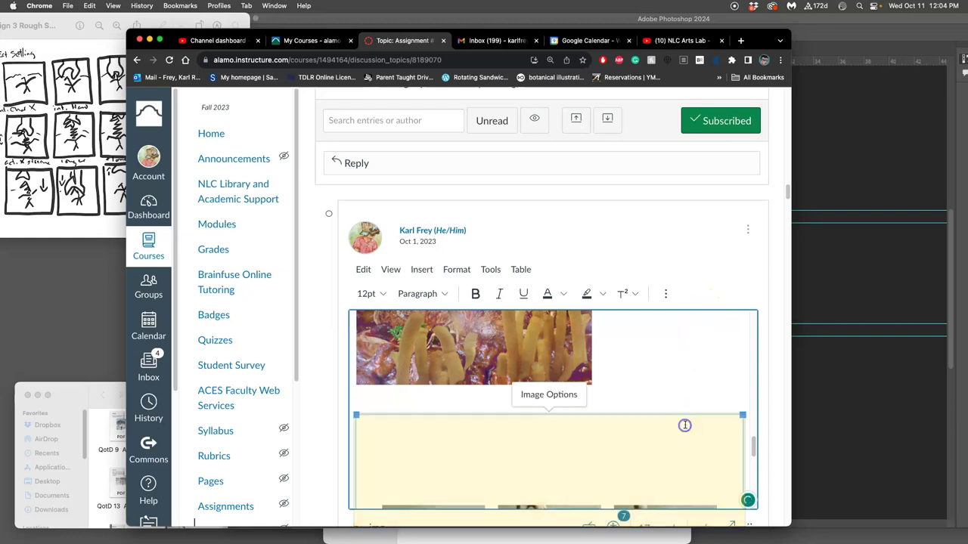
left_click_drag(742, 415, 667, 399)
Save the edited example post and check the GIF animation and storyboard image in it
scroll(682, 386, "down", 5)
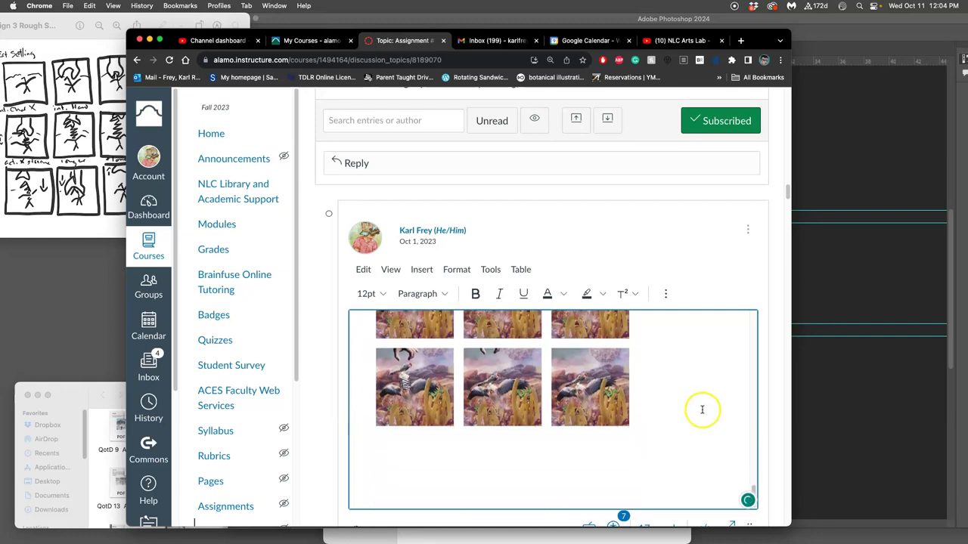
scroll(702, 410, "down", 3)
left_click(400, 403)
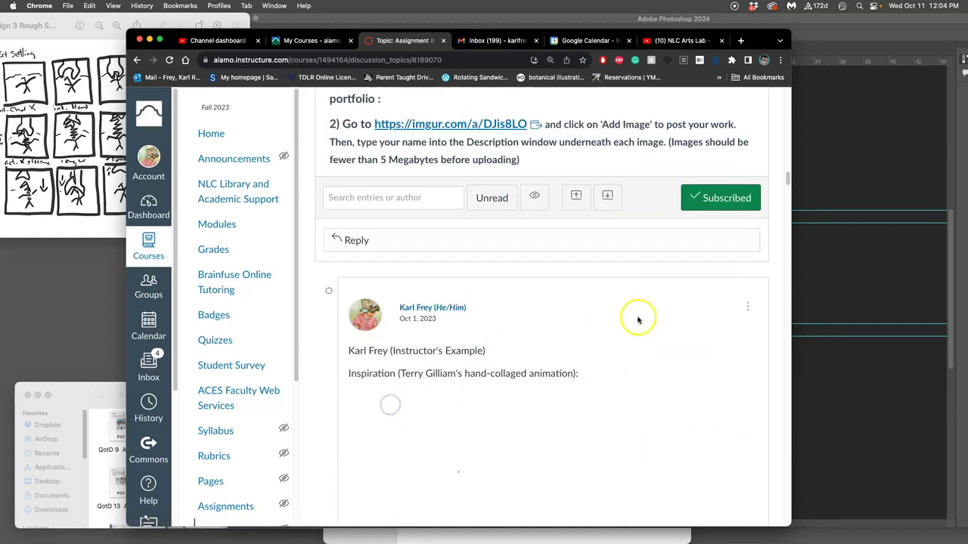
scroll(655, 318, "down", 10)
scroll(656, 322, "down", 6)
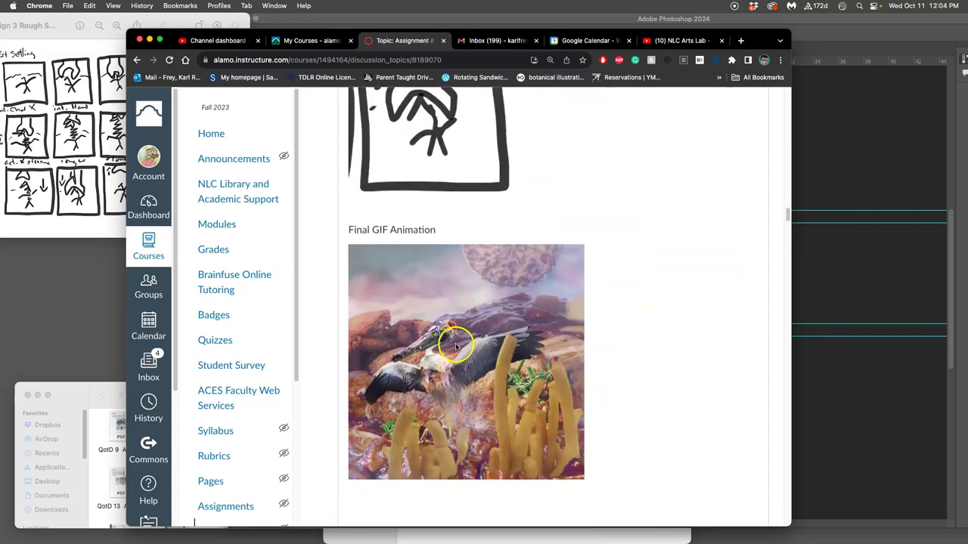
scroll(456, 341, "down", 2)
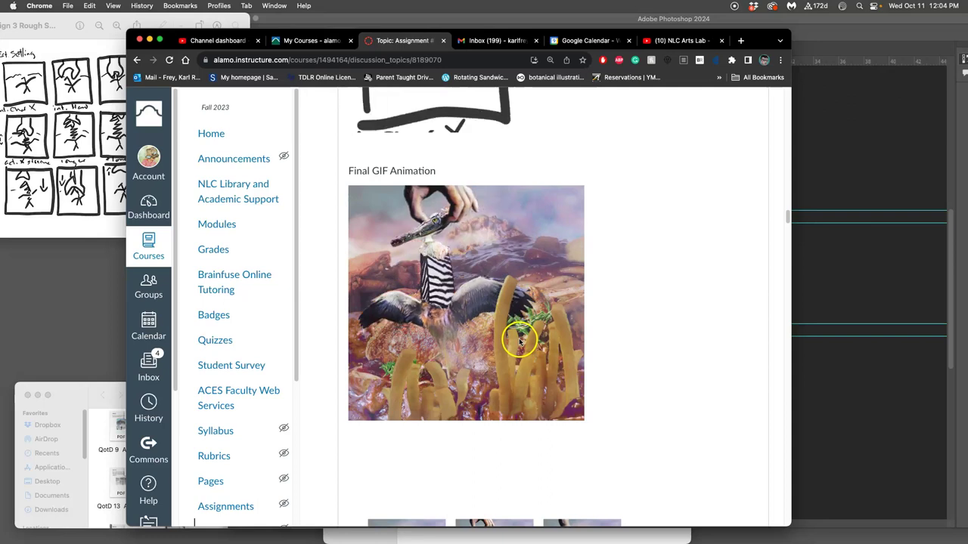